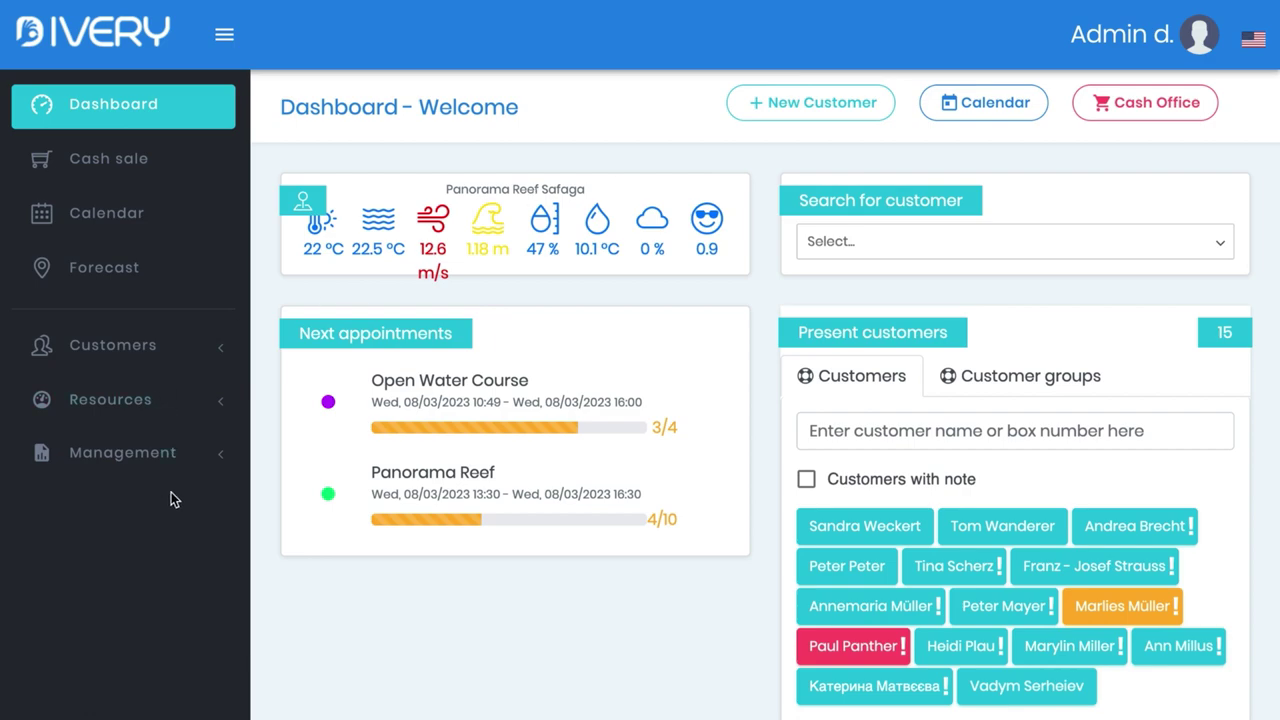
- Open the Initial branch settings, leaving the 4 % surcharge and dive center name 'Initial' unchanged
click(216, 459)
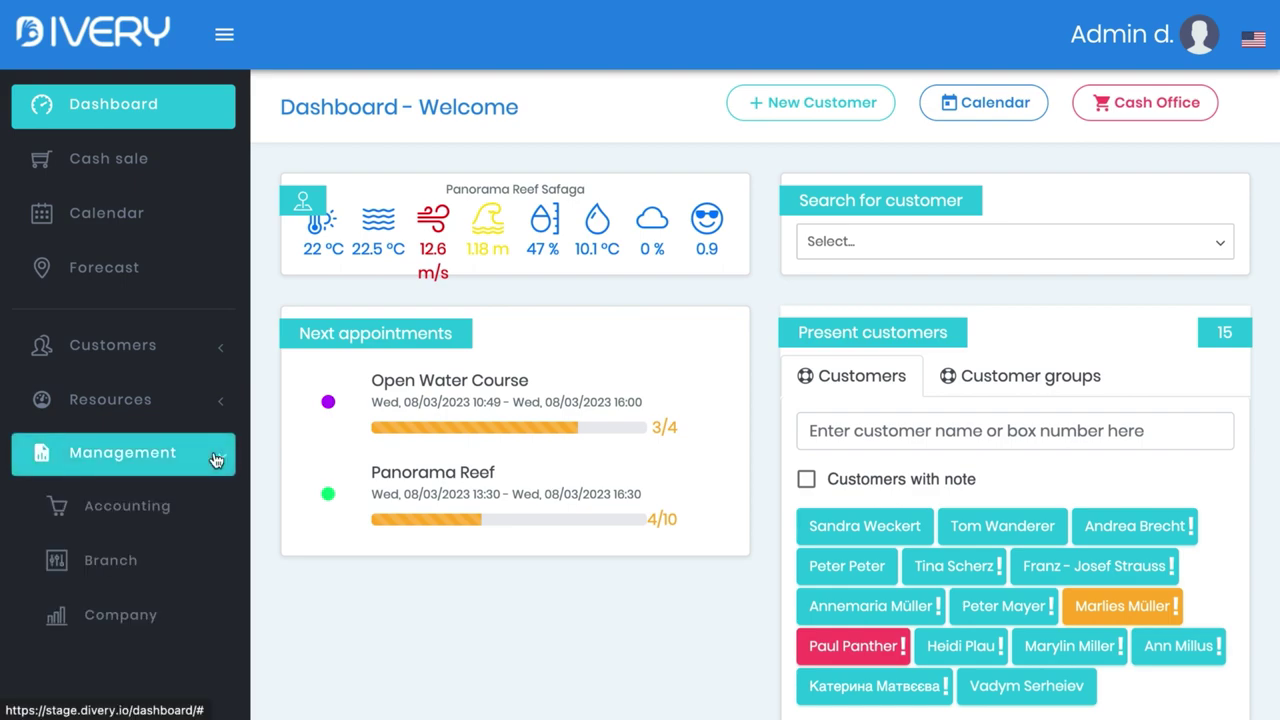
click(122, 562)
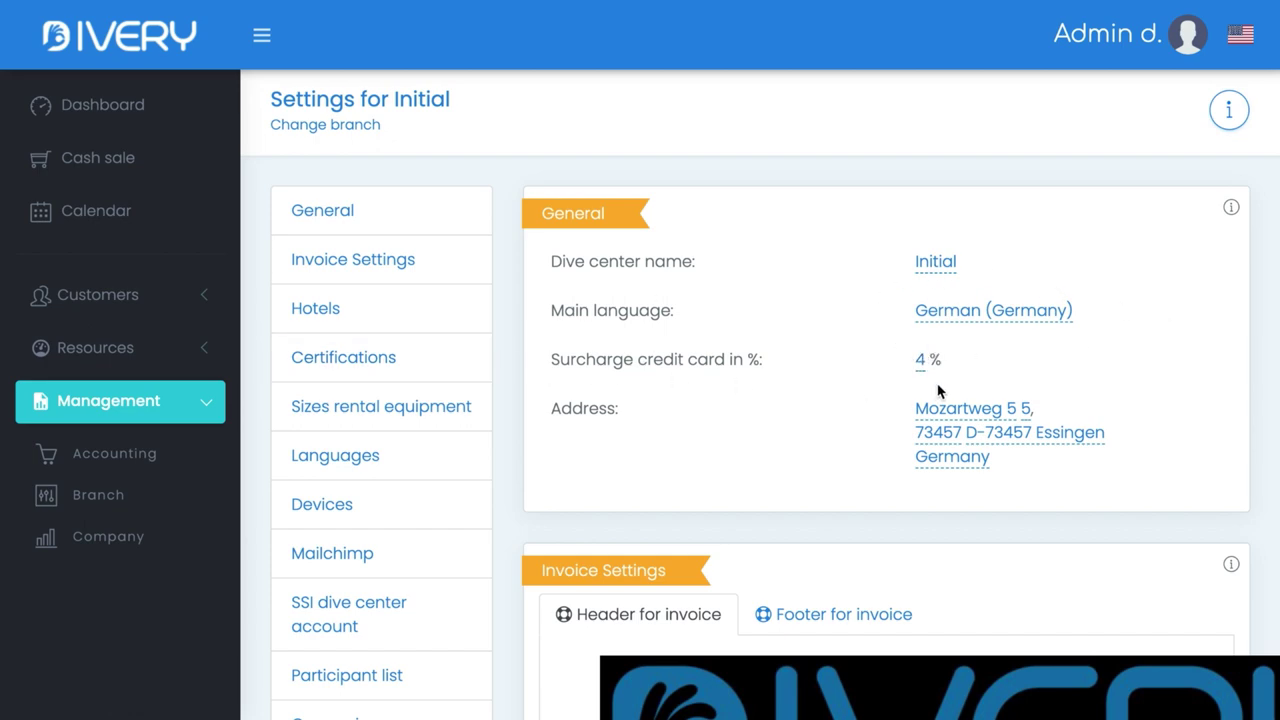
click(920, 361)
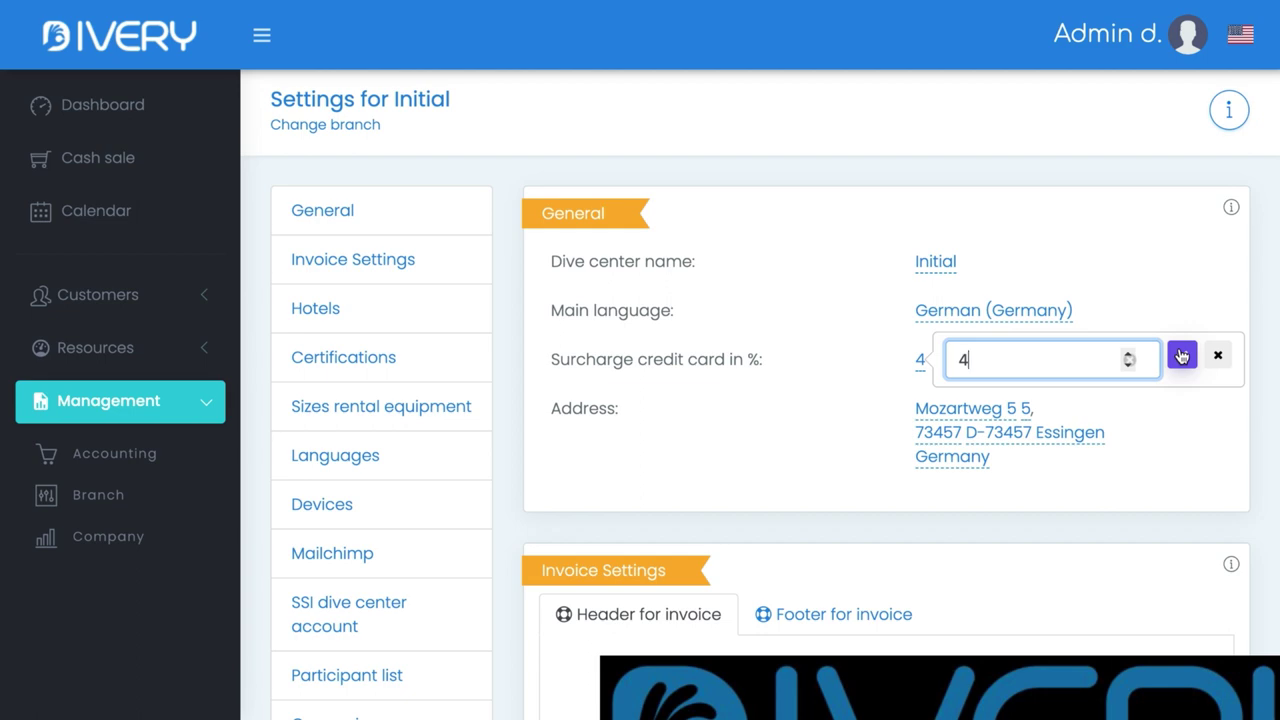
click(815, 342)
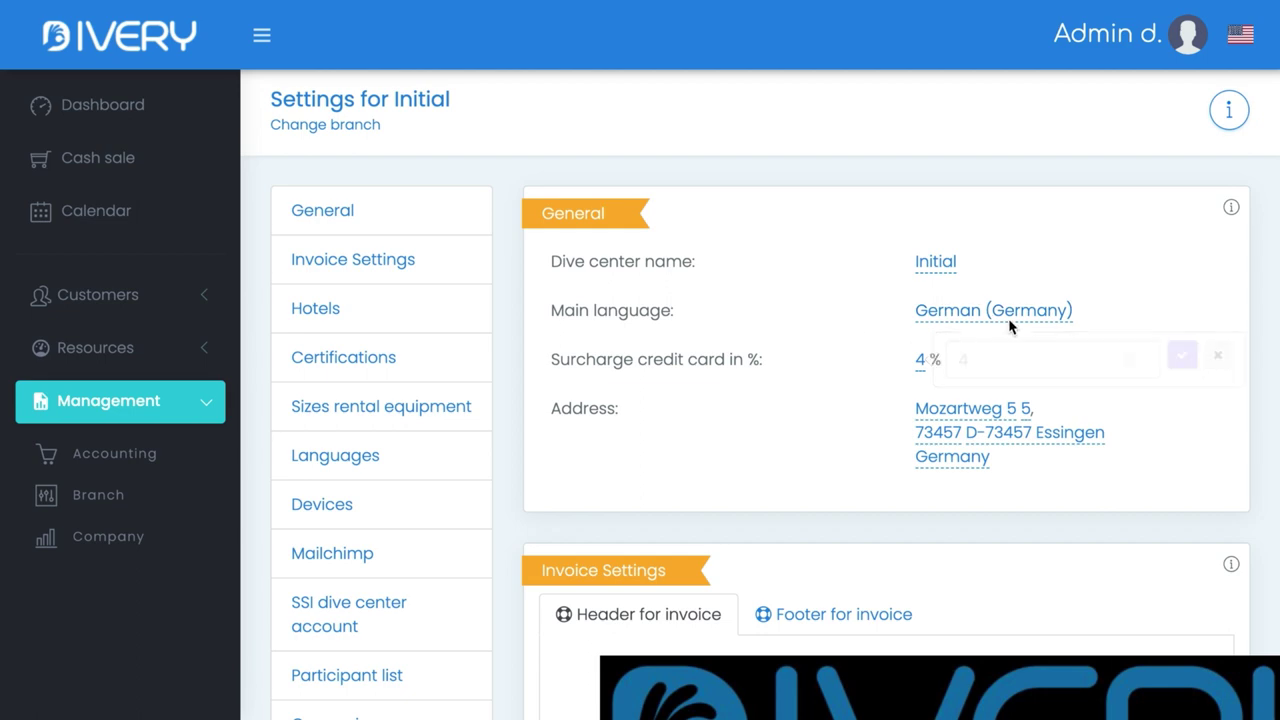
click(931, 260)
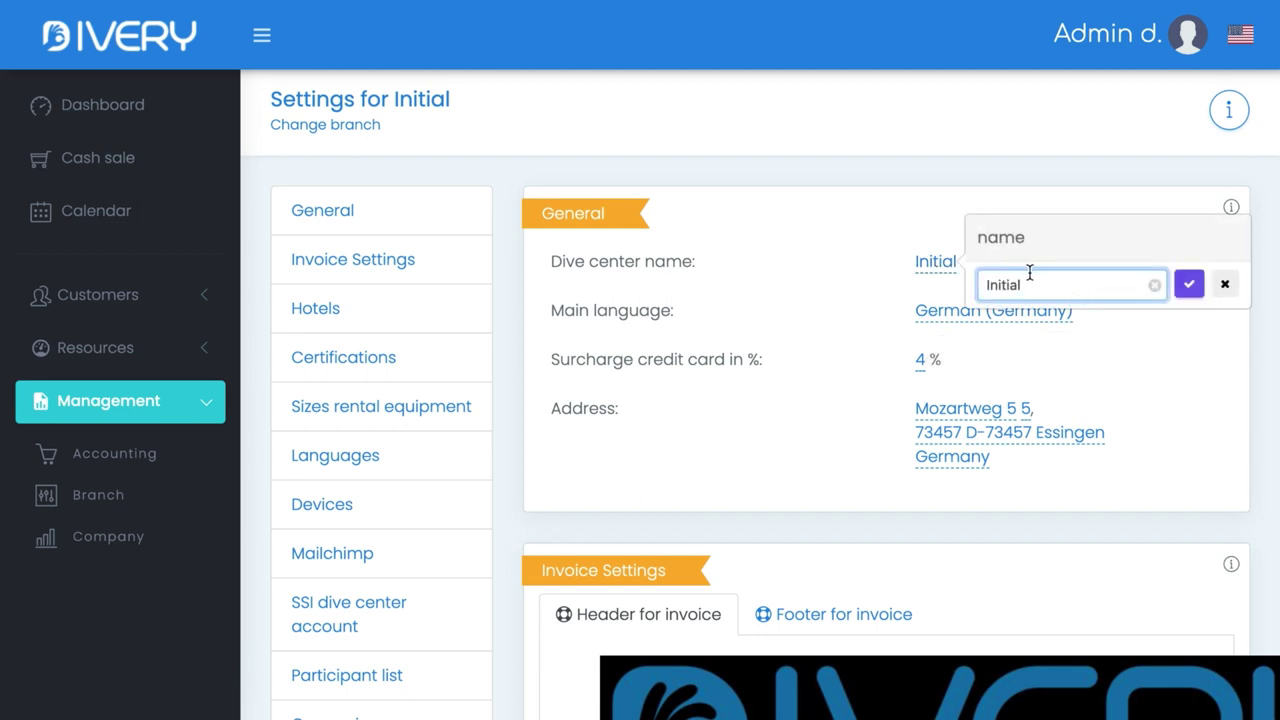
click(1190, 288)
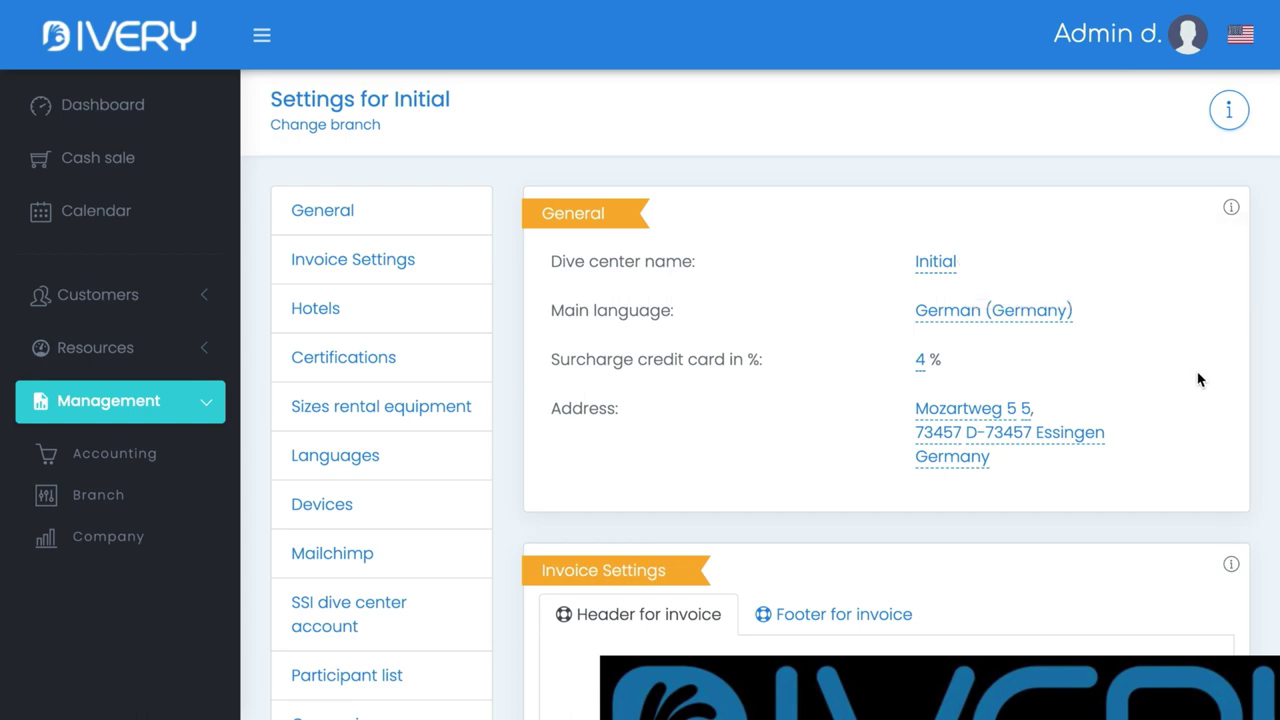
- Add 'Example' as a hotel tag after Novotel and Testhotel
scroll(1170, 425, down, 5)
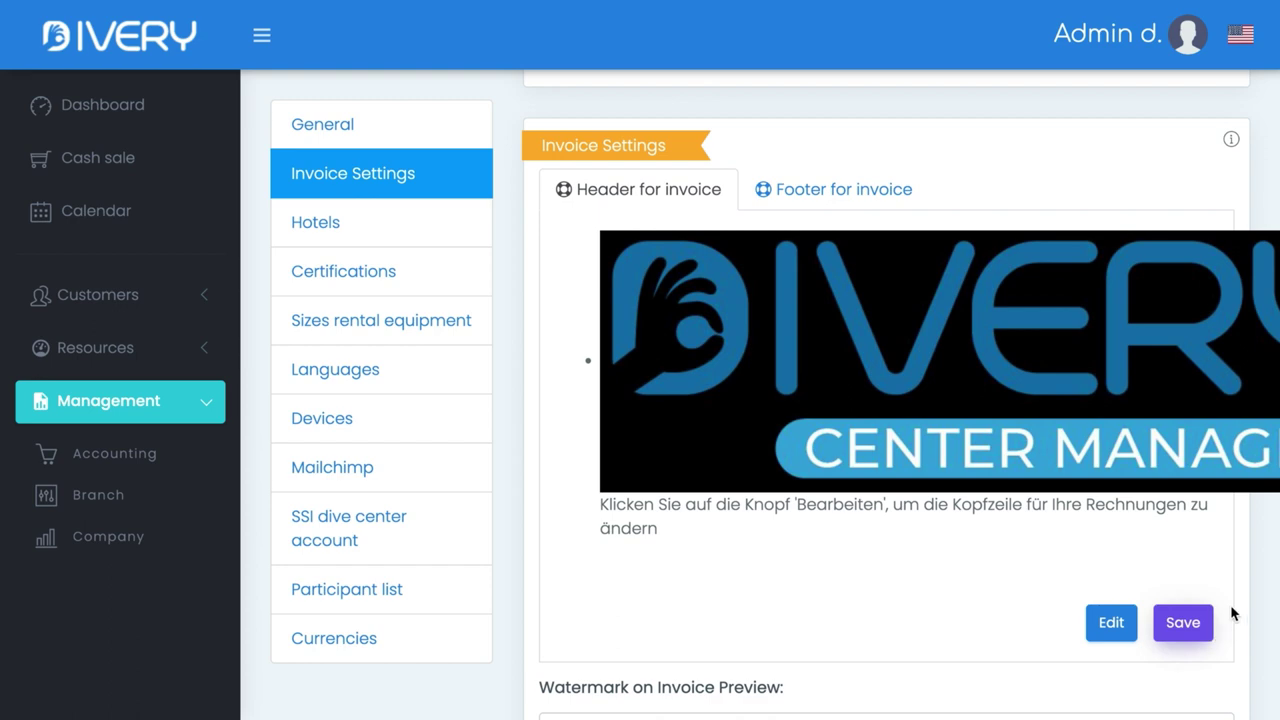
scroll(1011, 571, down, 4)
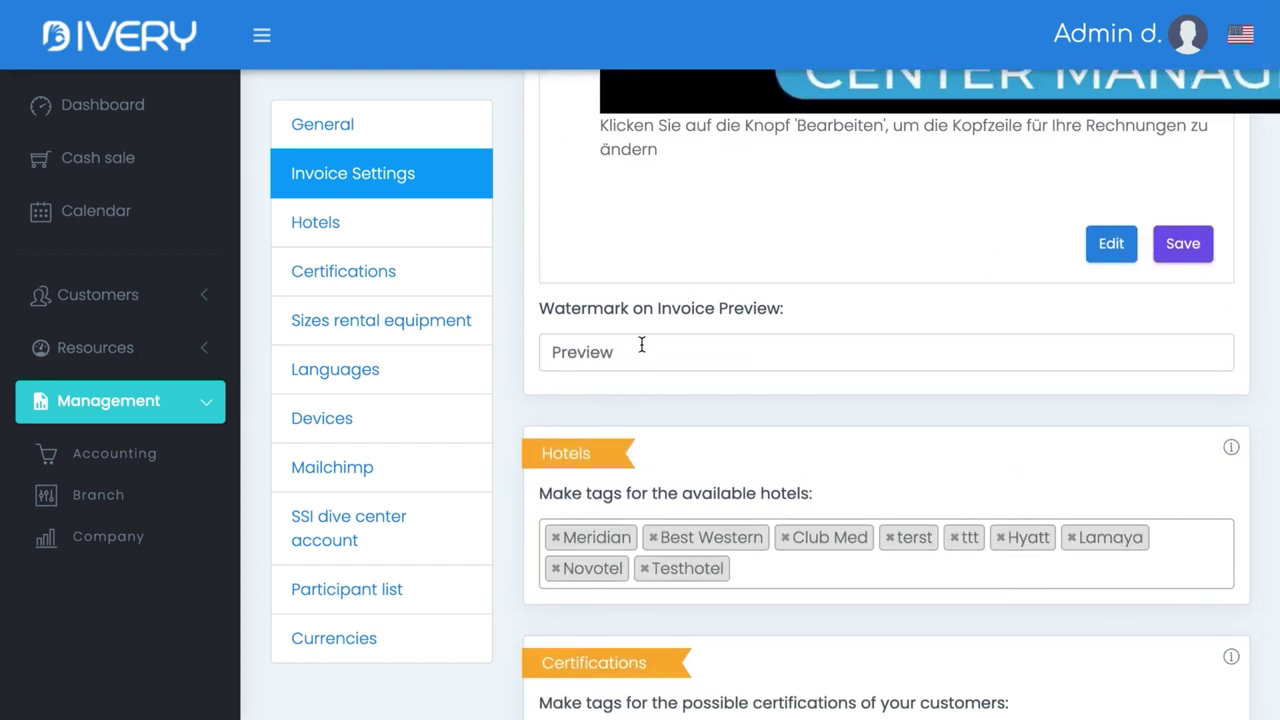
scroll(946, 323, down, 1)
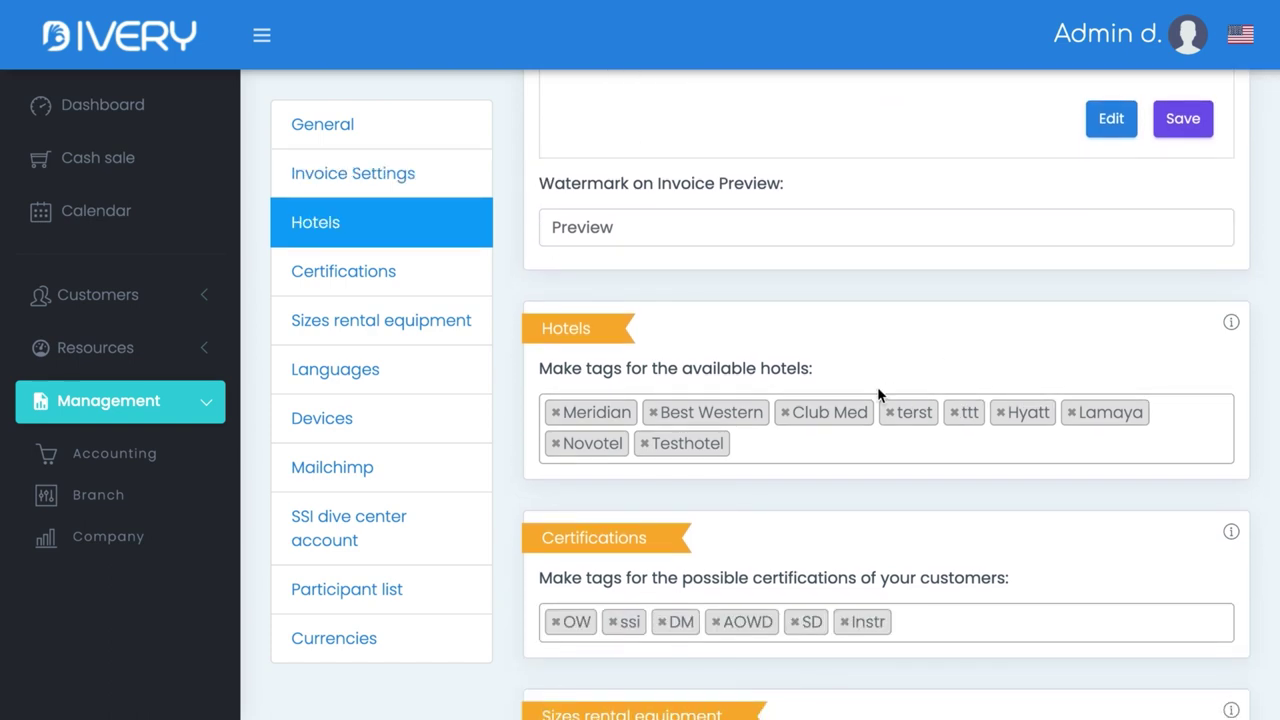
click(785, 450)
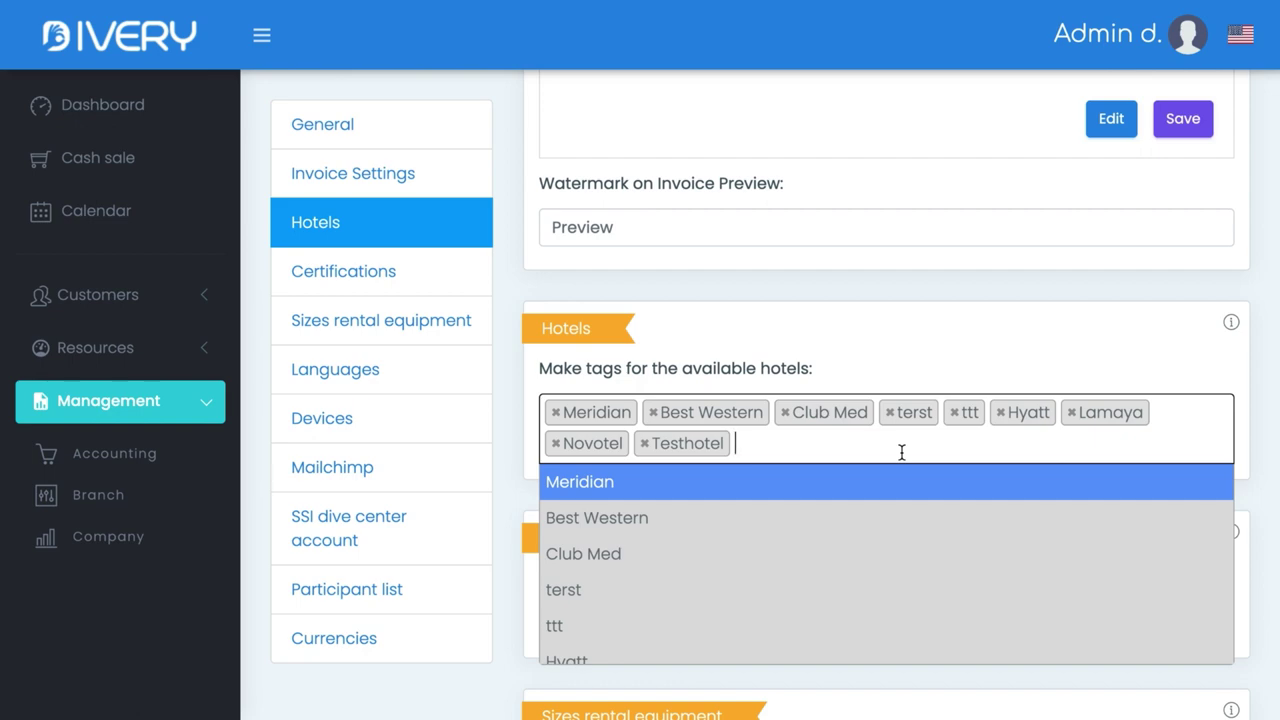
text(Exam)
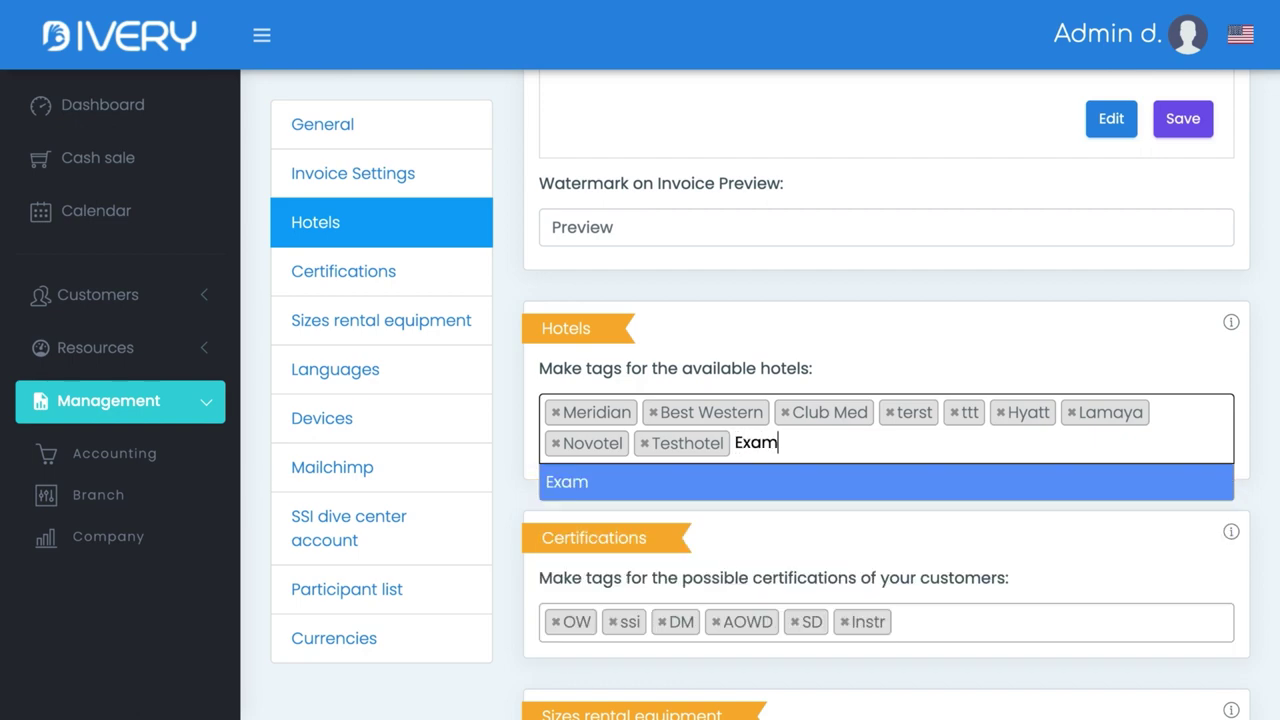
text(ple)
key(Return)
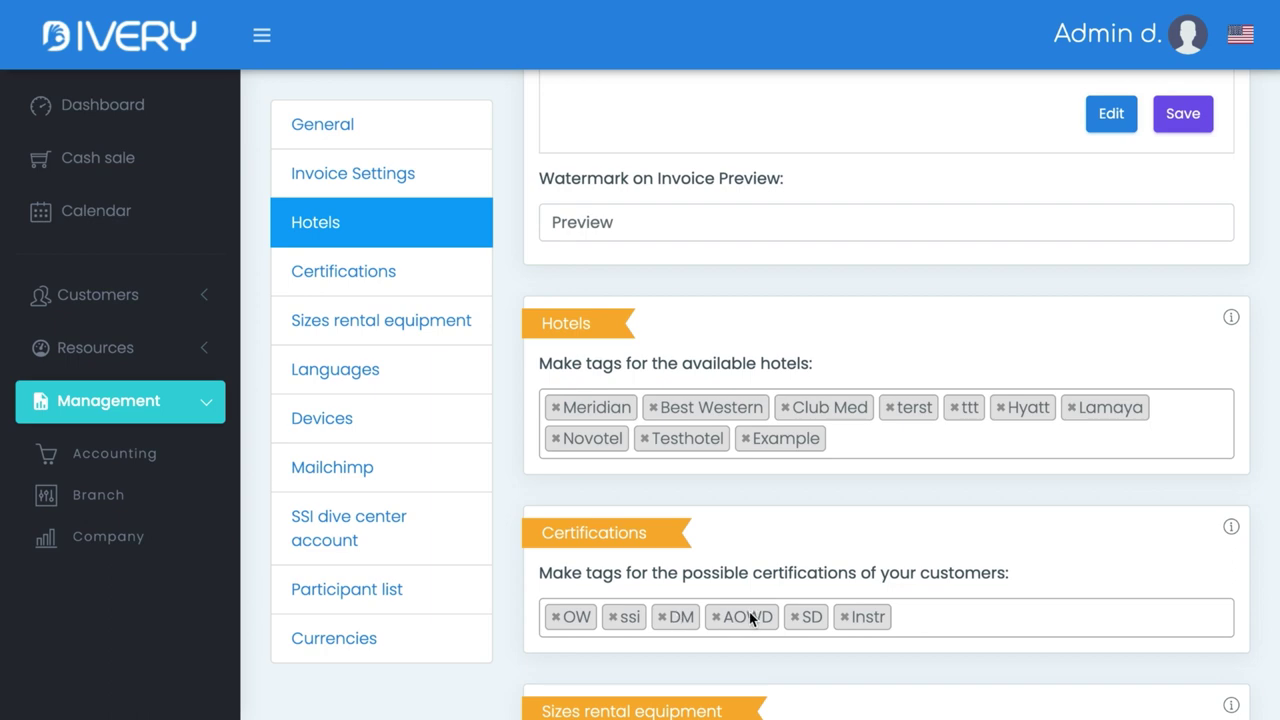
- Add a 'Basic Diver' certification tag after OW, ssi, DM, AOWD, SD and Instr
click(946, 610)
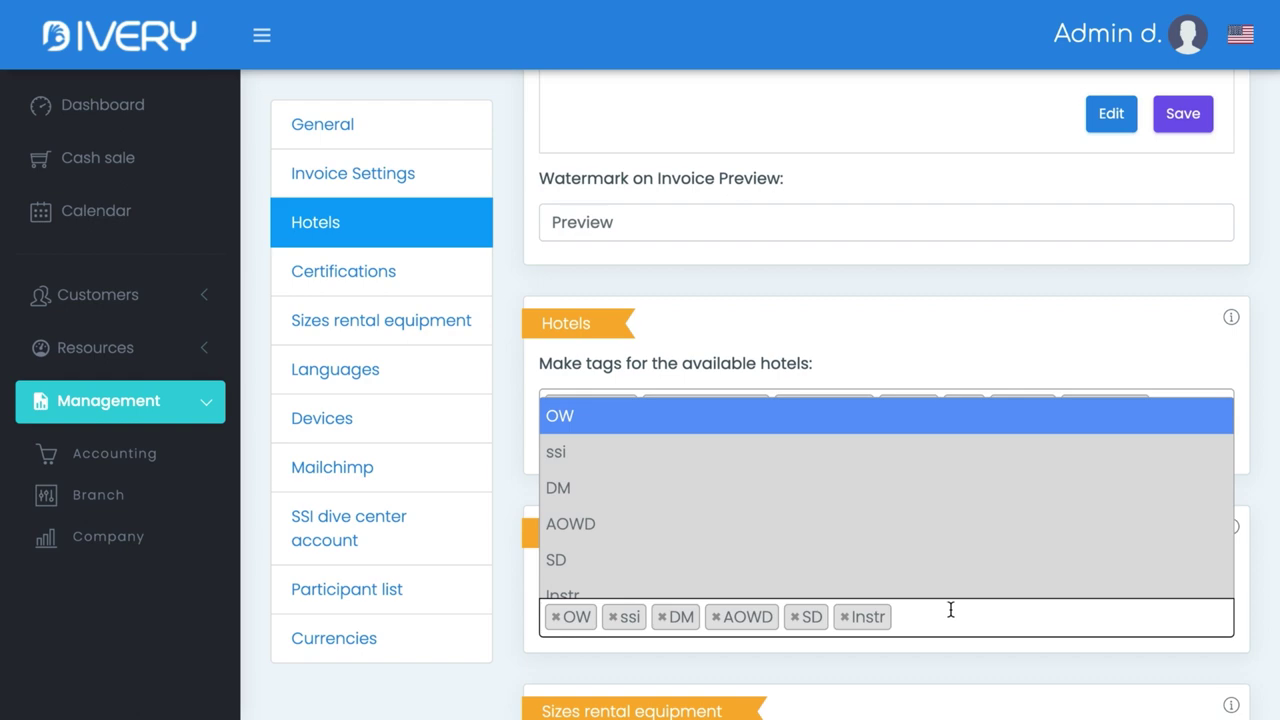
text(Basi)
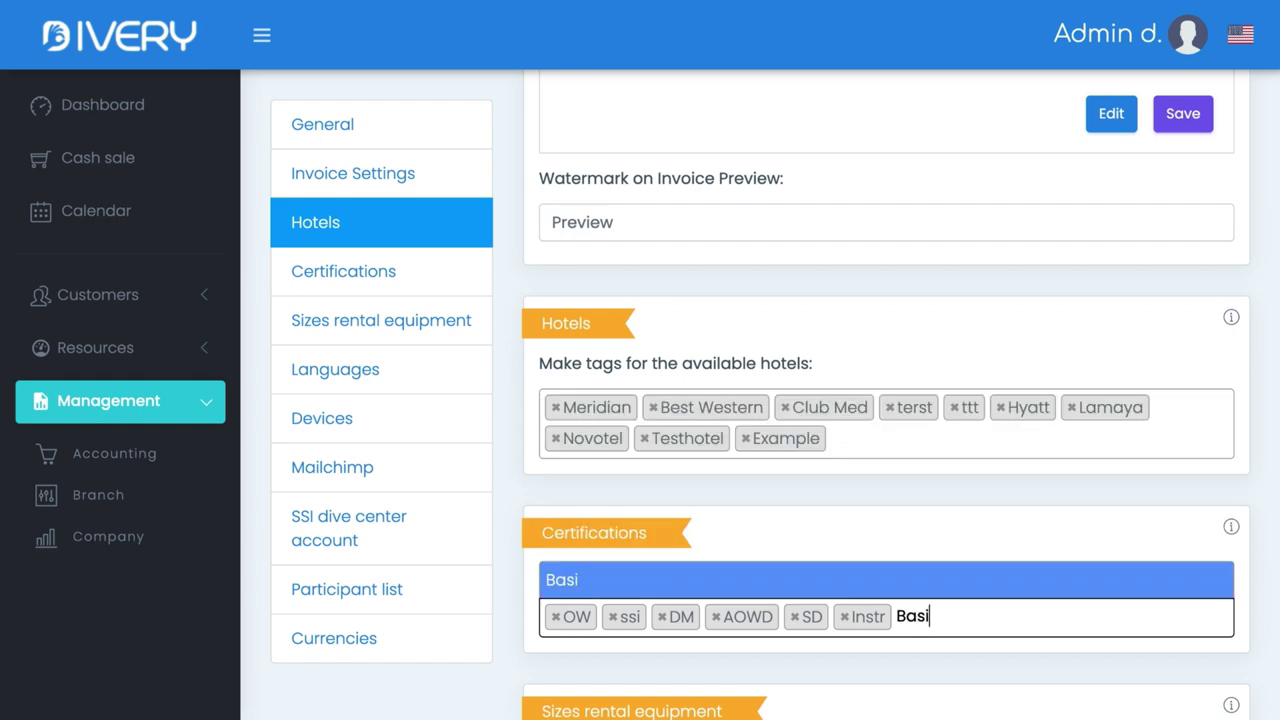
text(c Diver)
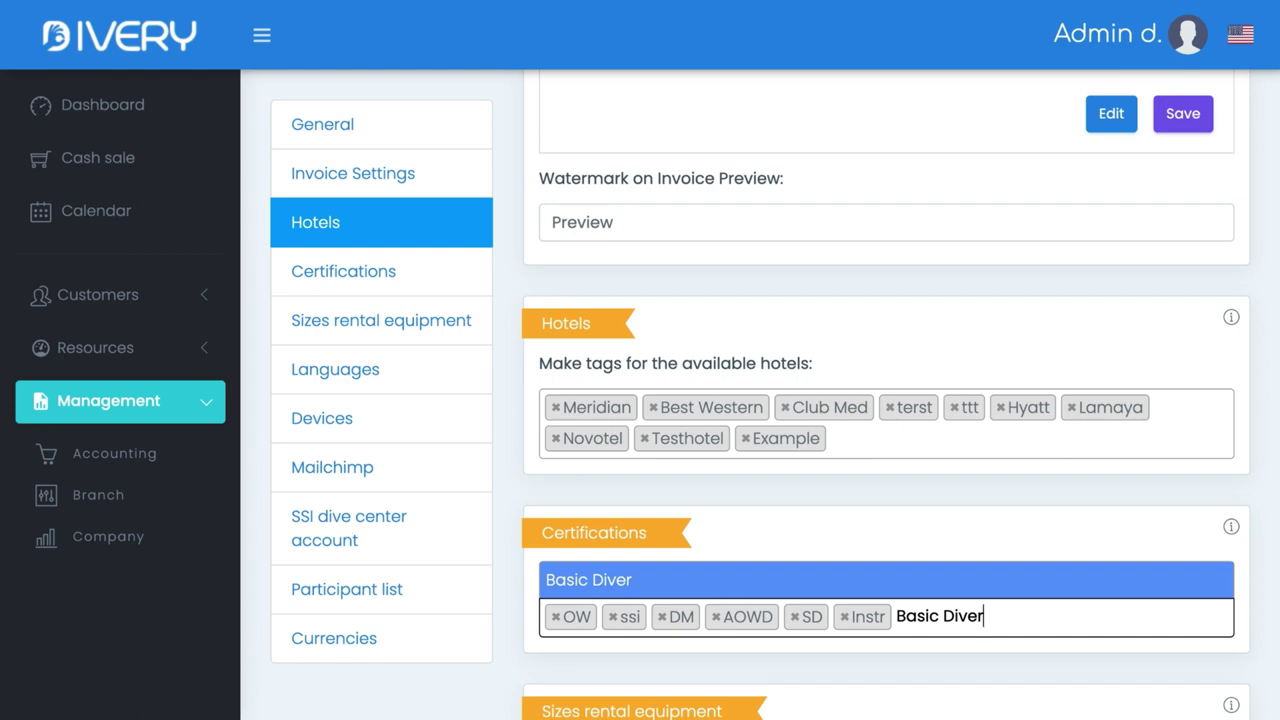
key(Return)
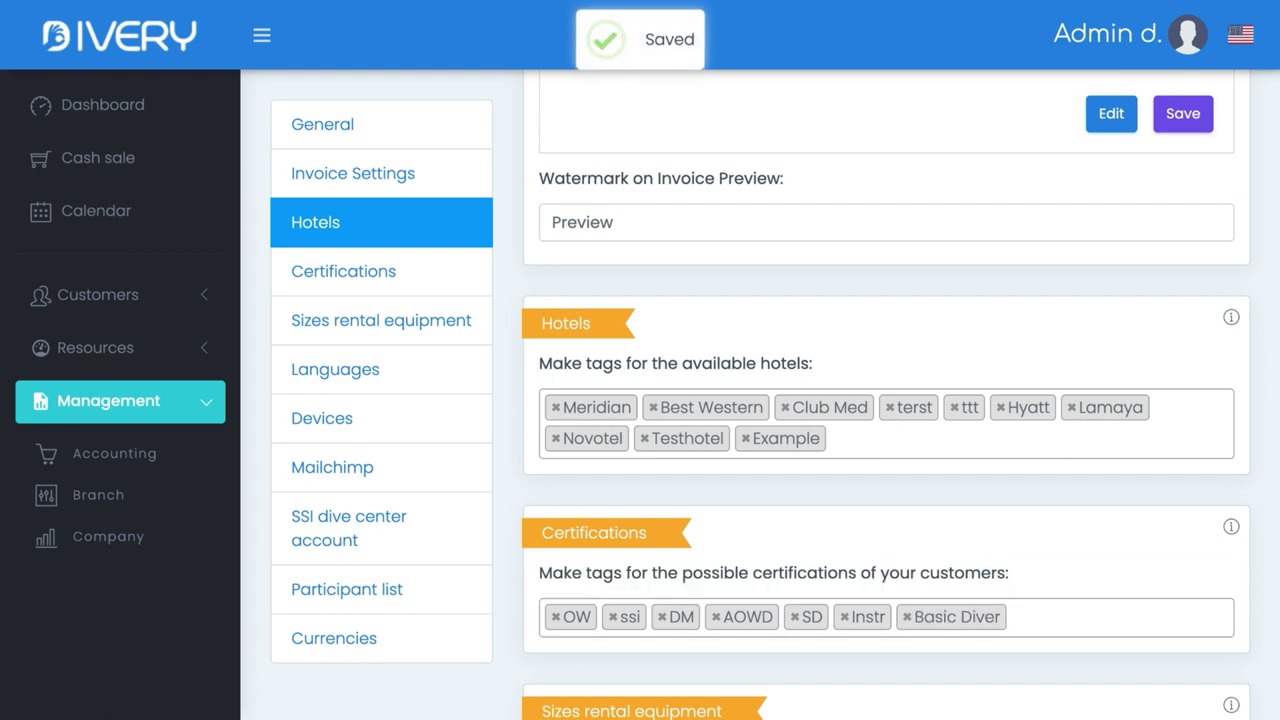
scroll(907, 518, down, 3)
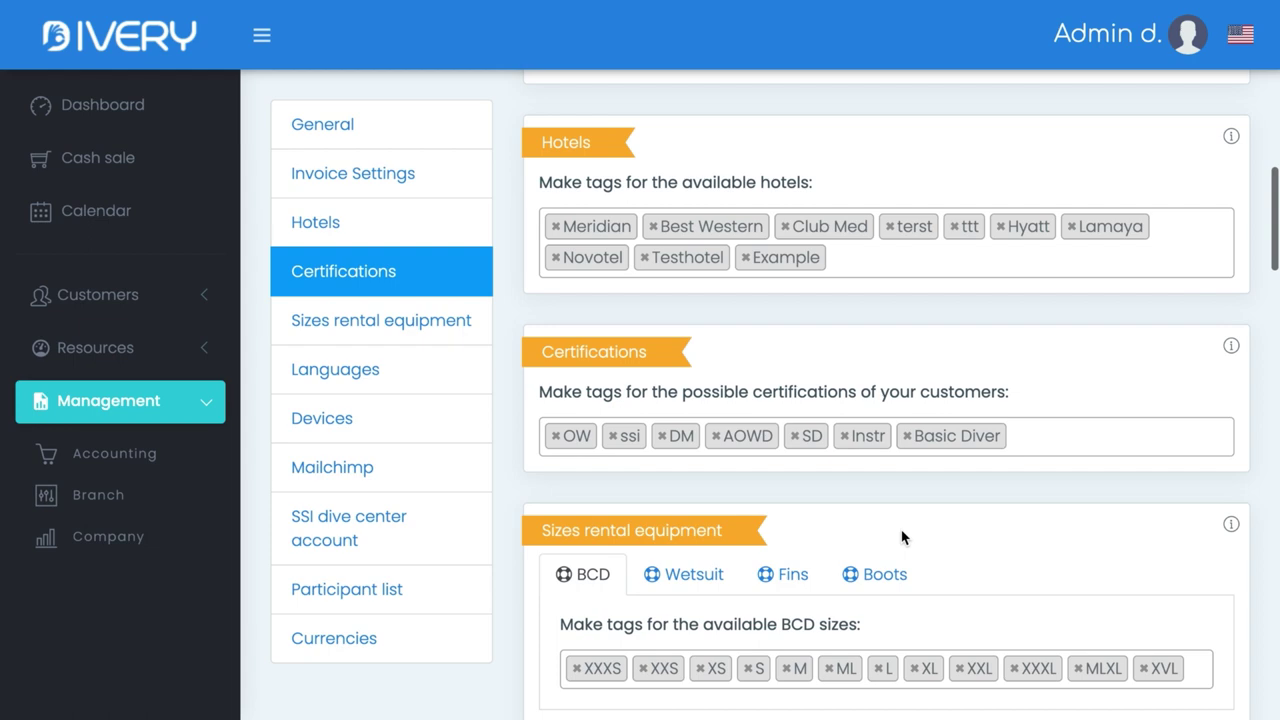
scroll(902, 538, down, 2)
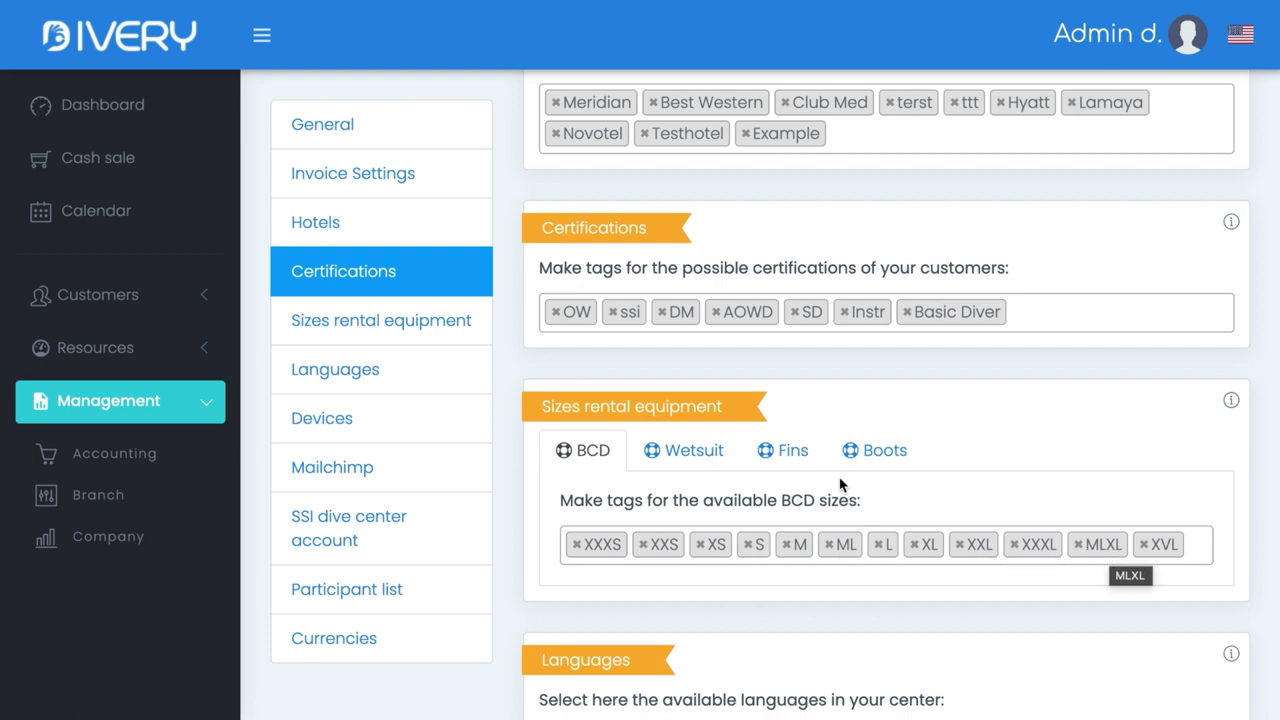
- Review the Wetsuit, Fins and Boots rental size tags, then scroll down to the Mailchimp section
click(677, 455)
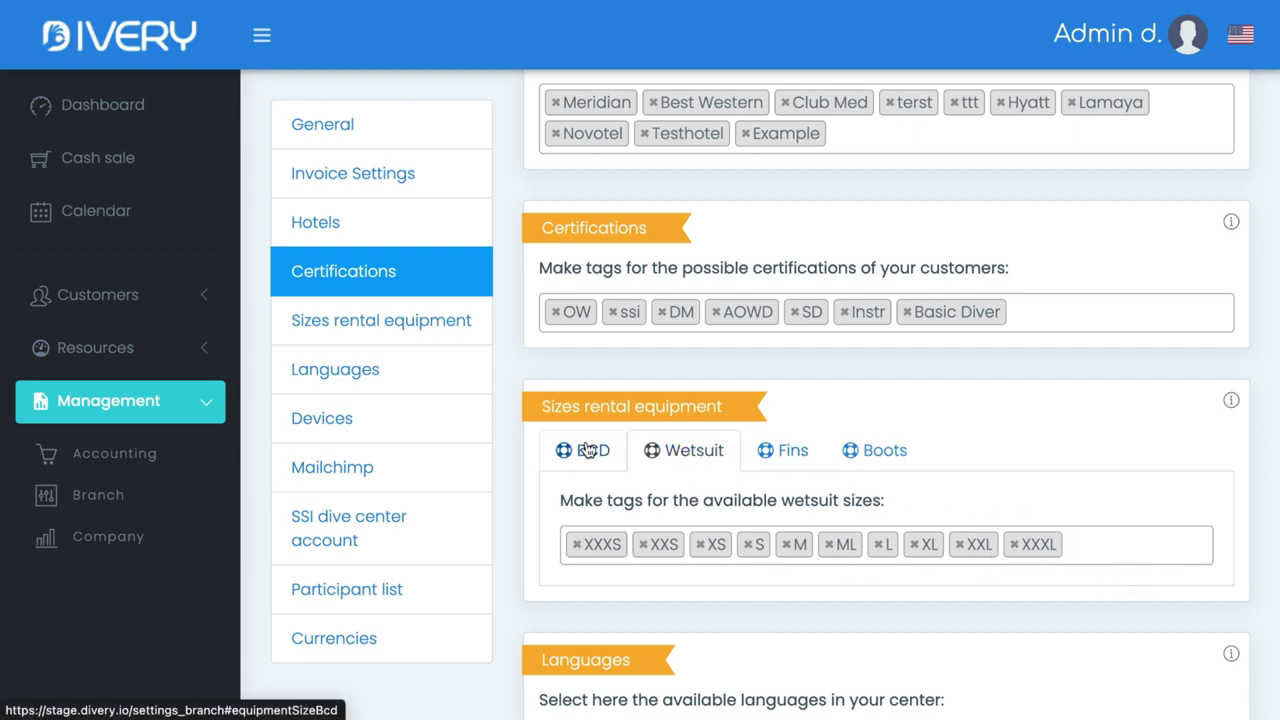
click(801, 456)
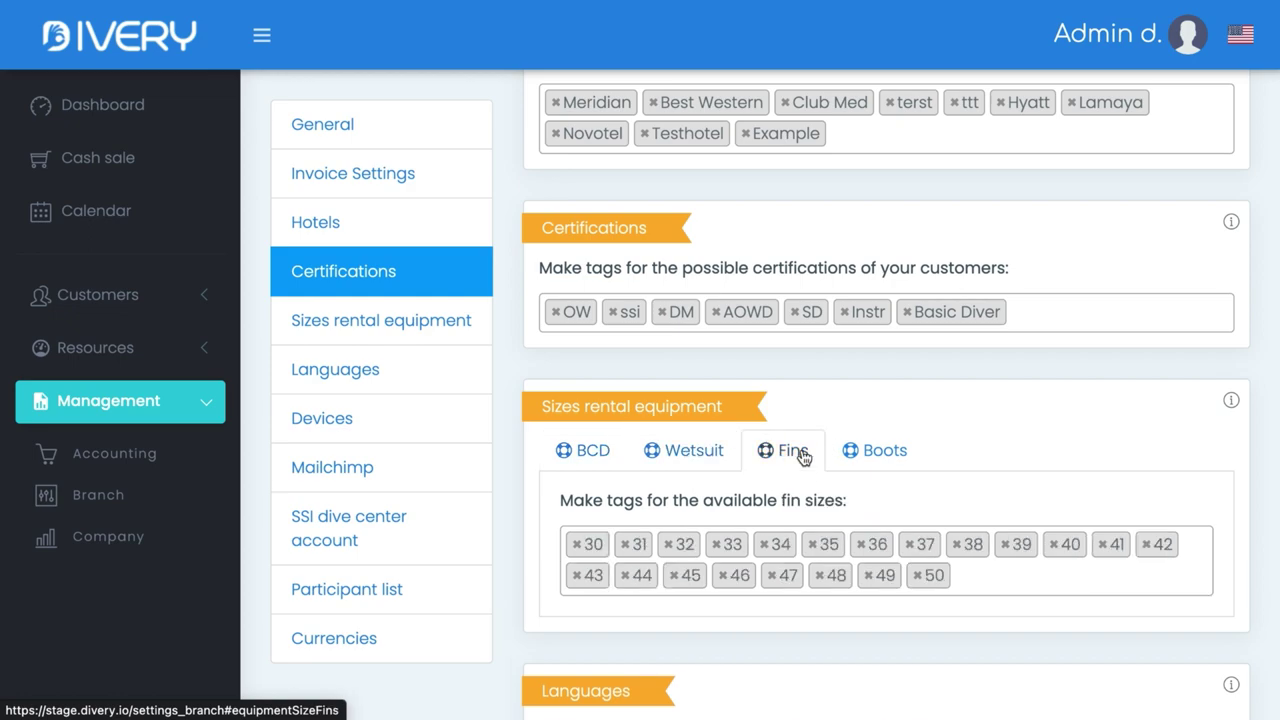
click(885, 452)
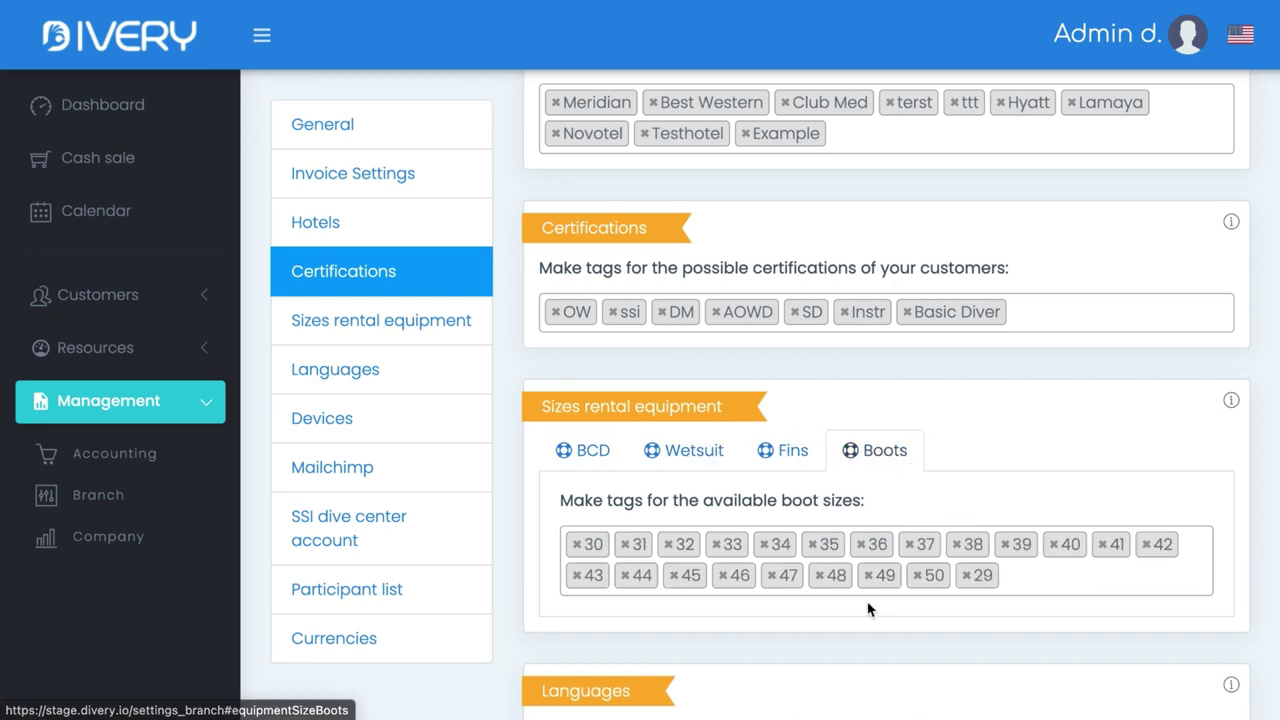
scroll(867, 603, down, 3)
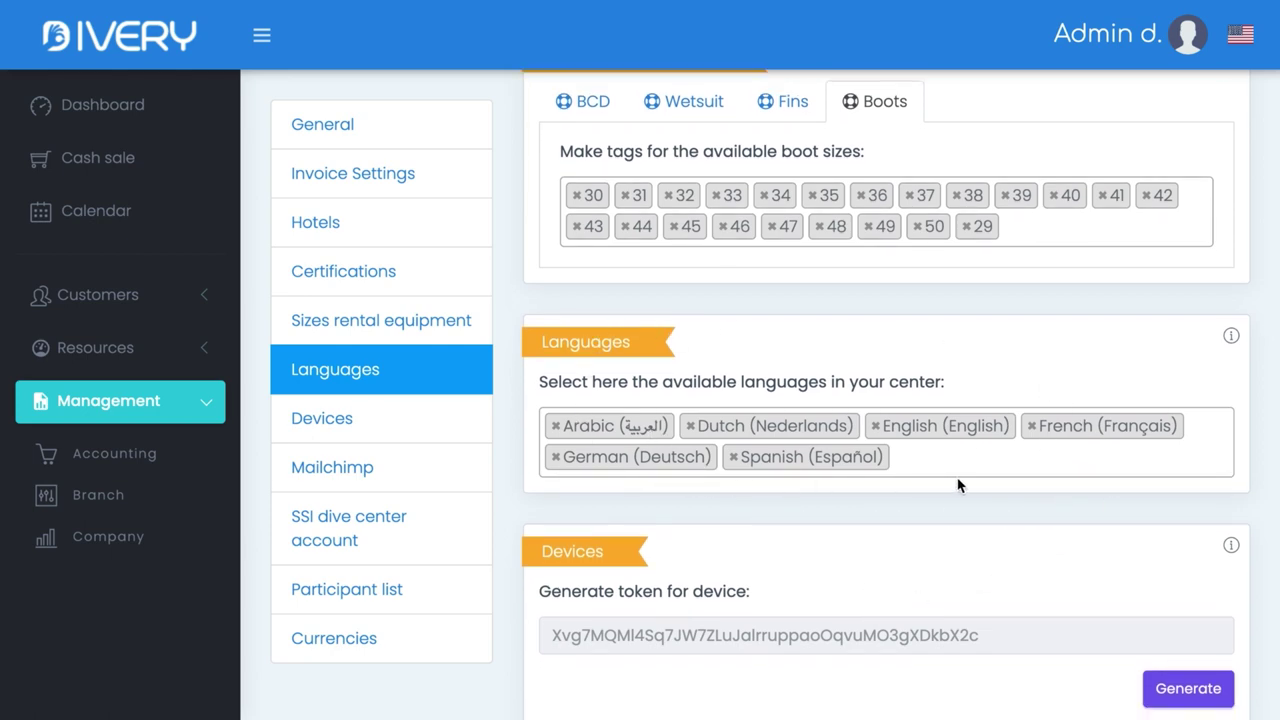
scroll(957, 485, down, 2)
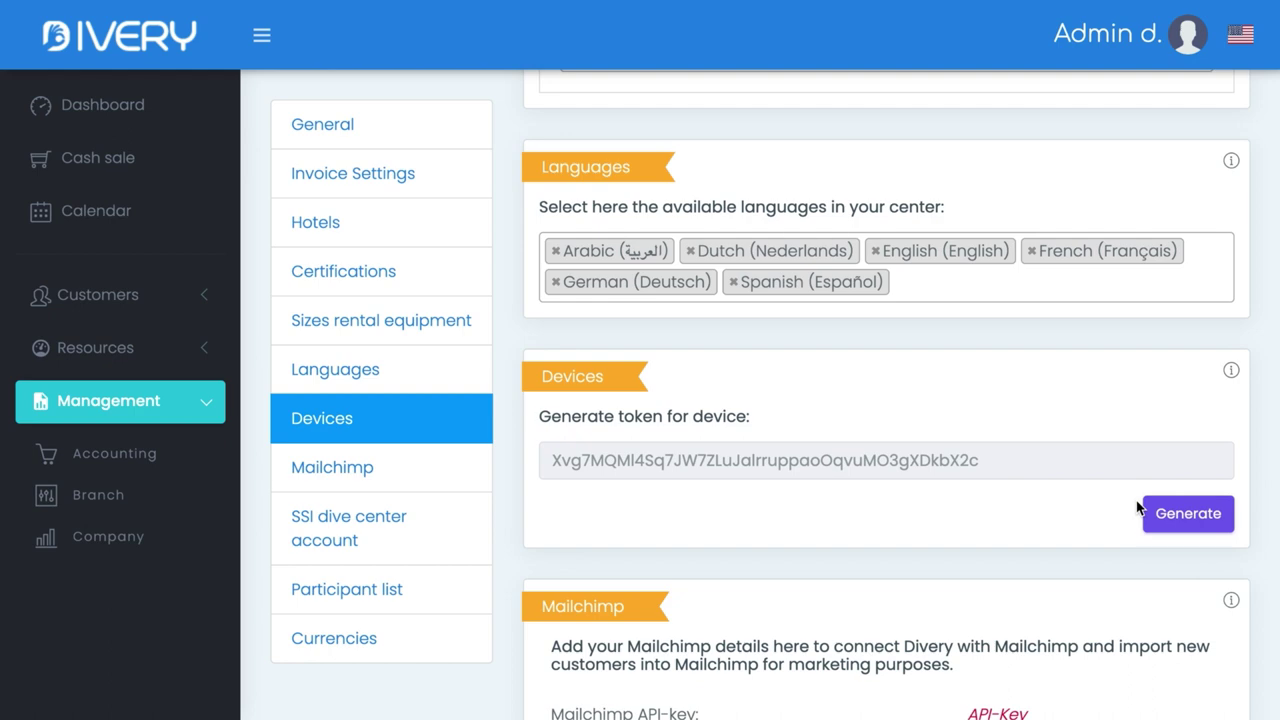
scroll(1104, 498, down, 3)
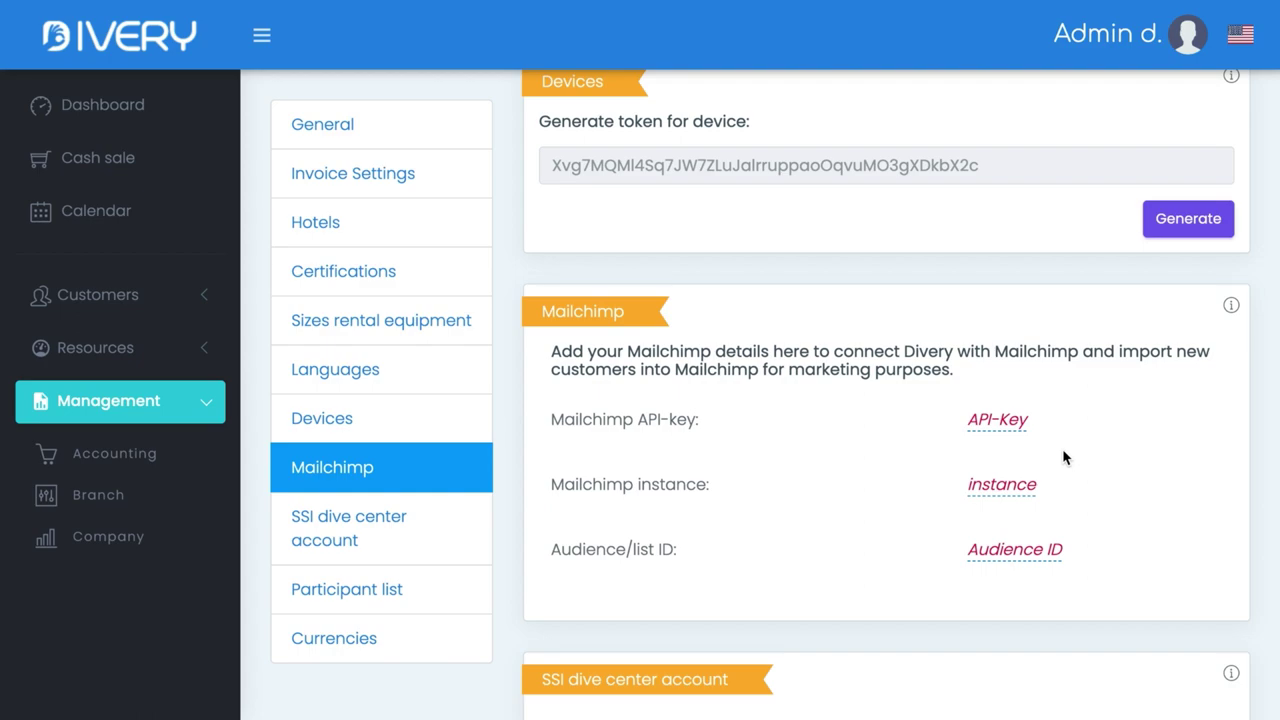
scroll(1064, 457, down, 5)
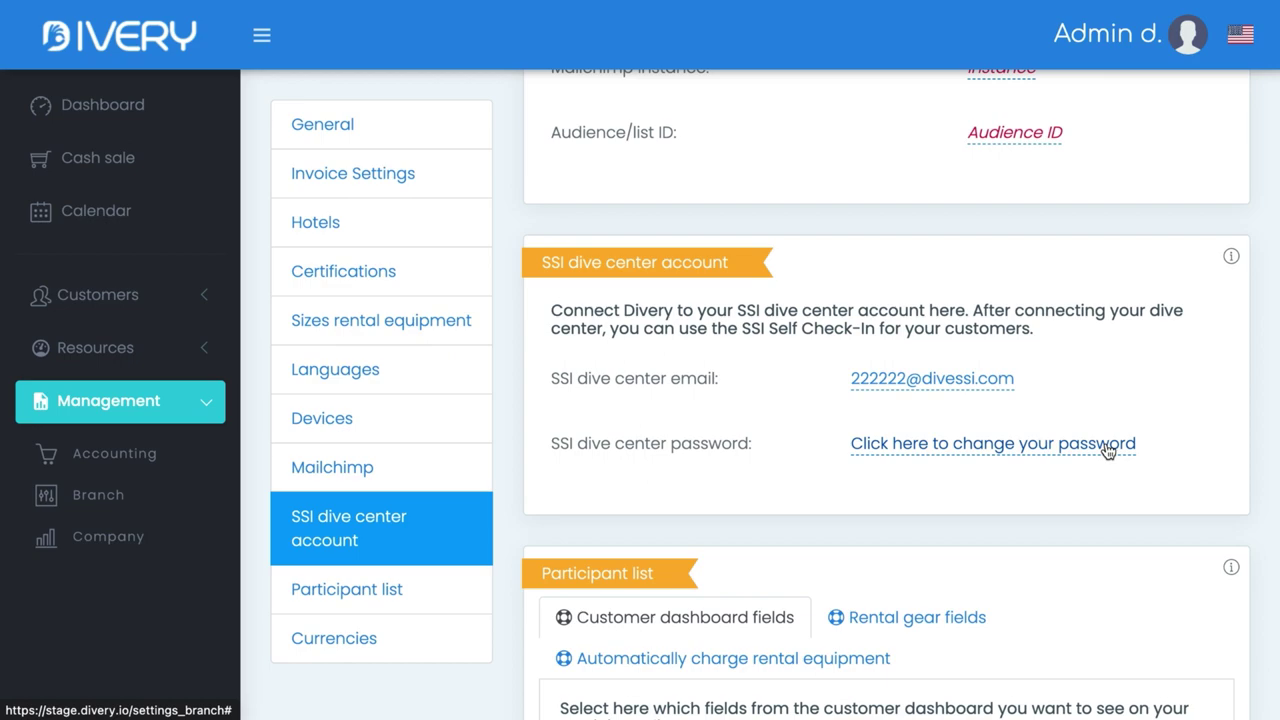
- Review the participant list's automatic rental-equipment charging per service, then scroll to Currencies
scroll(1107, 451, down, 4)
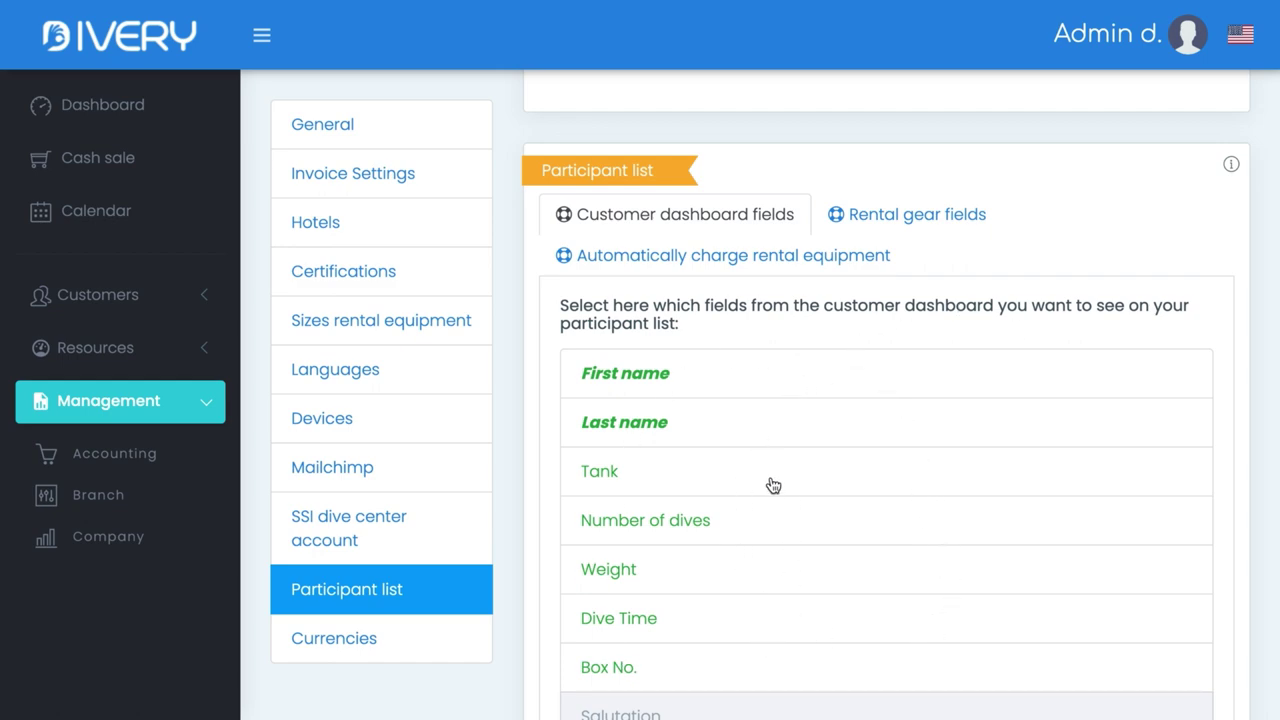
click(925, 215)
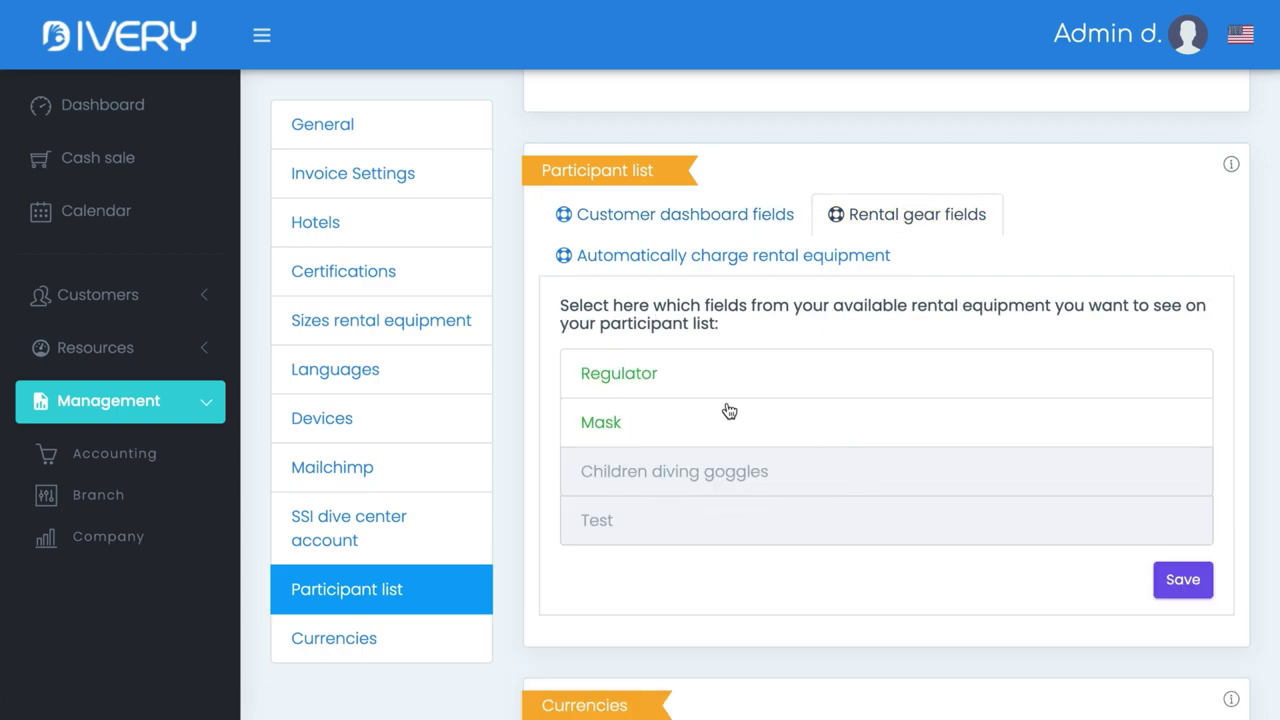
click(703, 262)
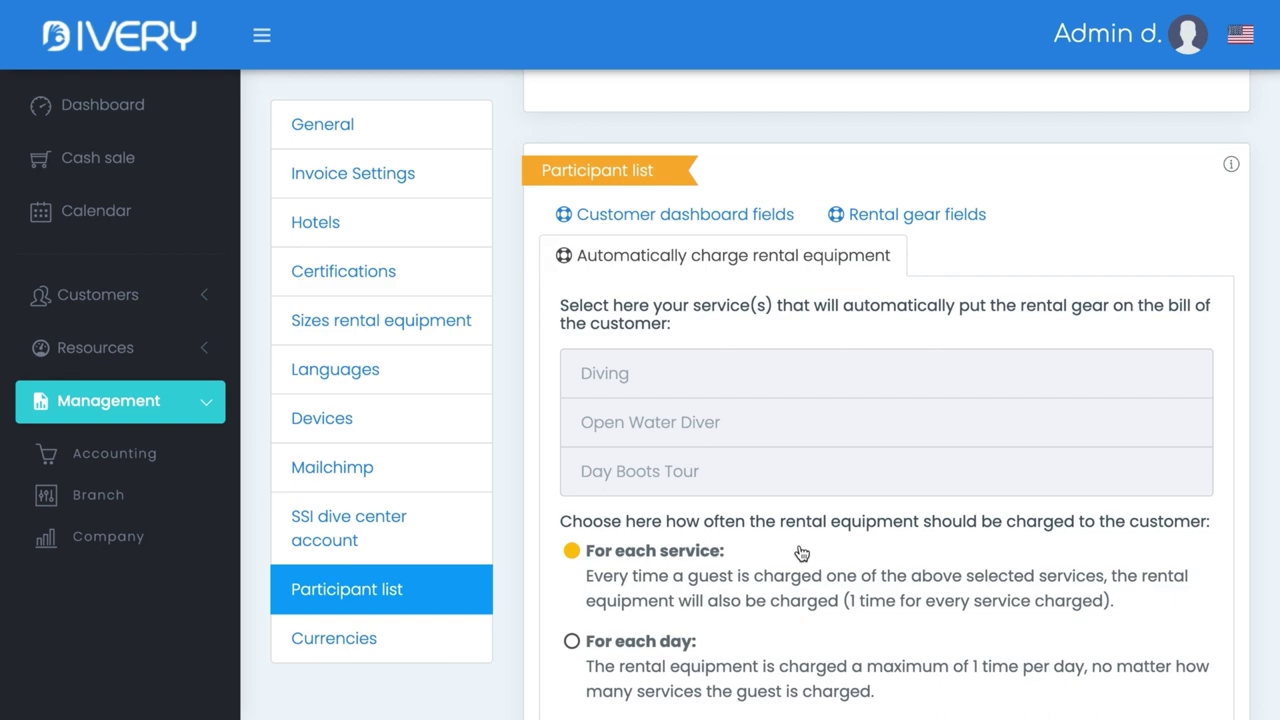
scroll(801, 553, down, 3)
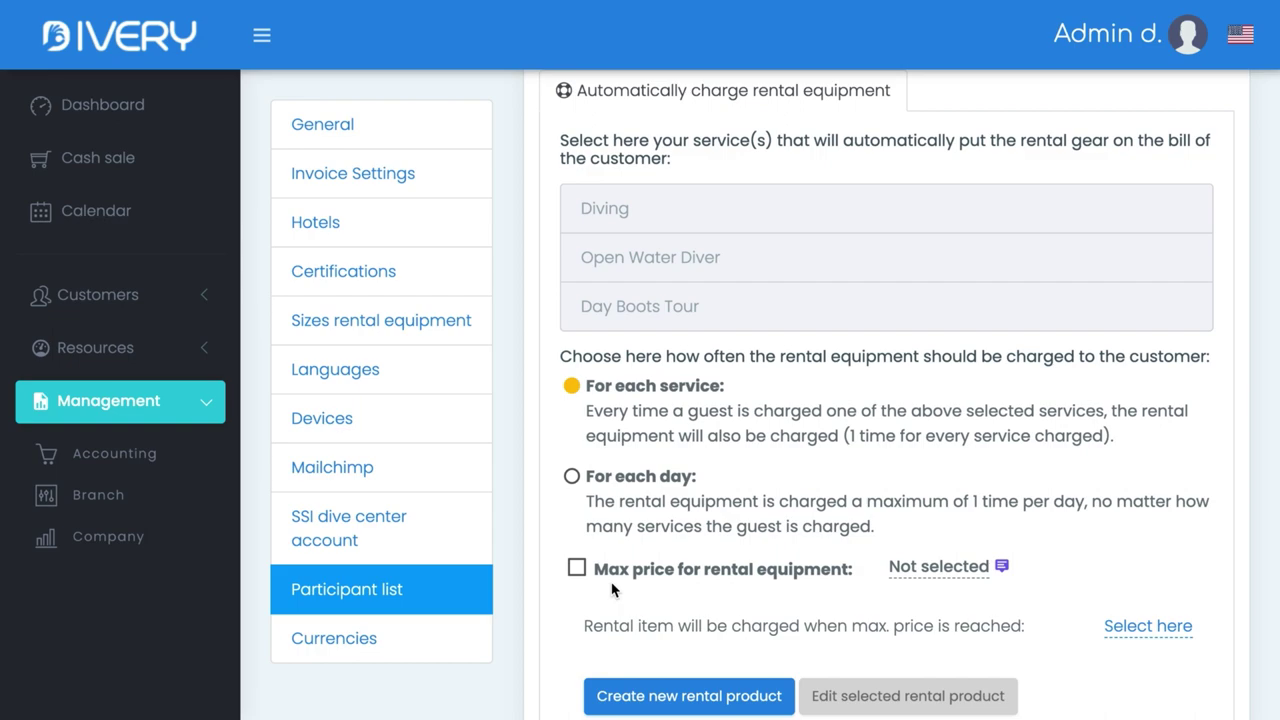
scroll(613, 590, down, 5)
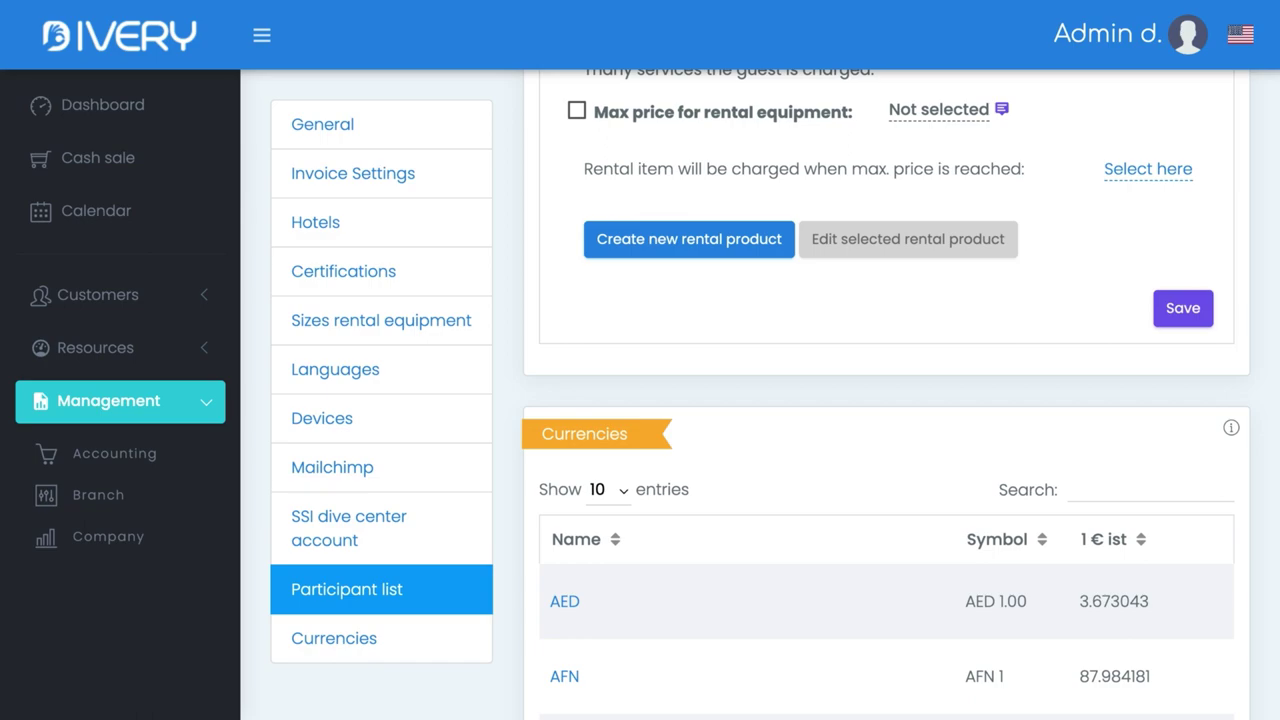
- Search the currency list for 'usd', then clear it and search 'gb' to find GBP
click(380, 589)
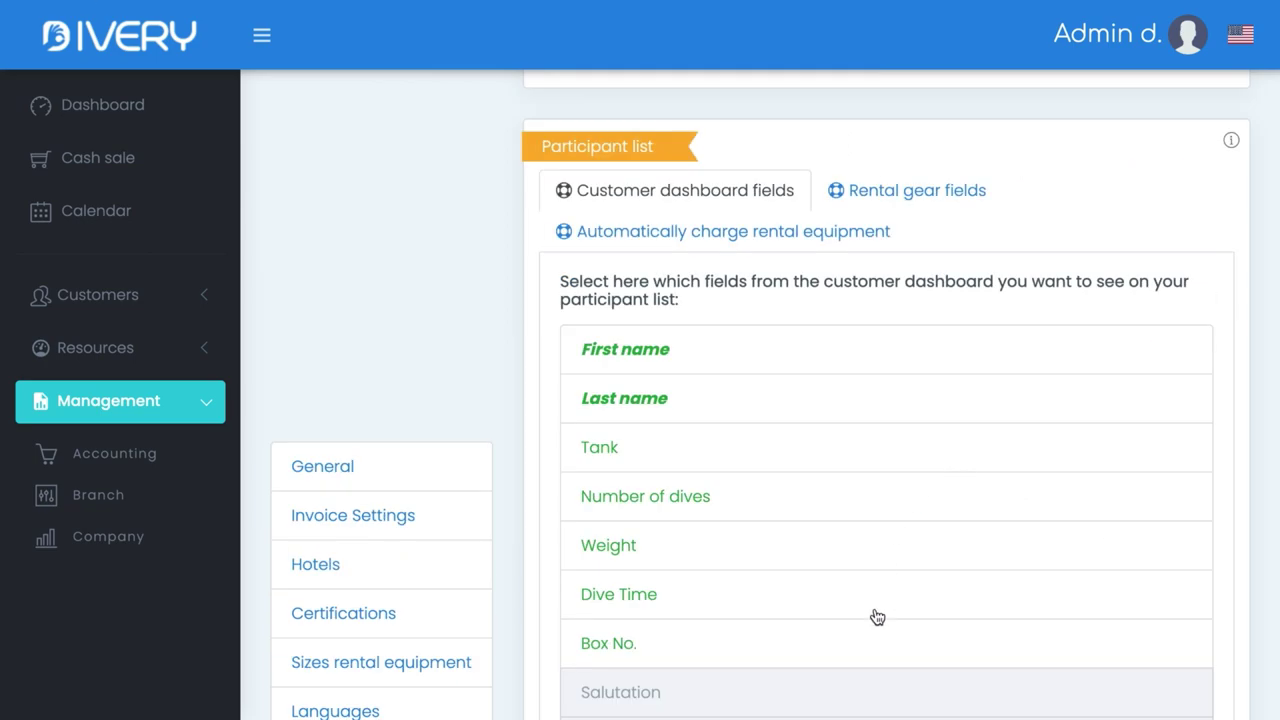
scroll(863, 552, down, 5)
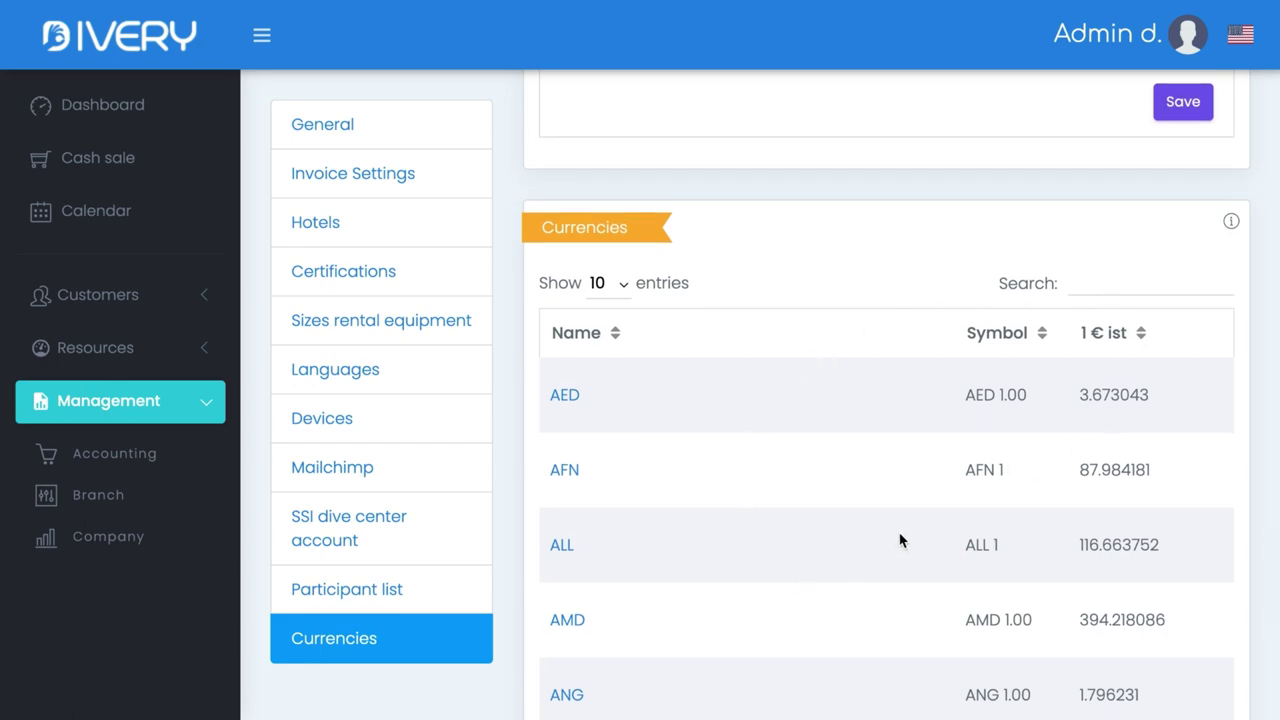
click(1089, 280)
text(usd)
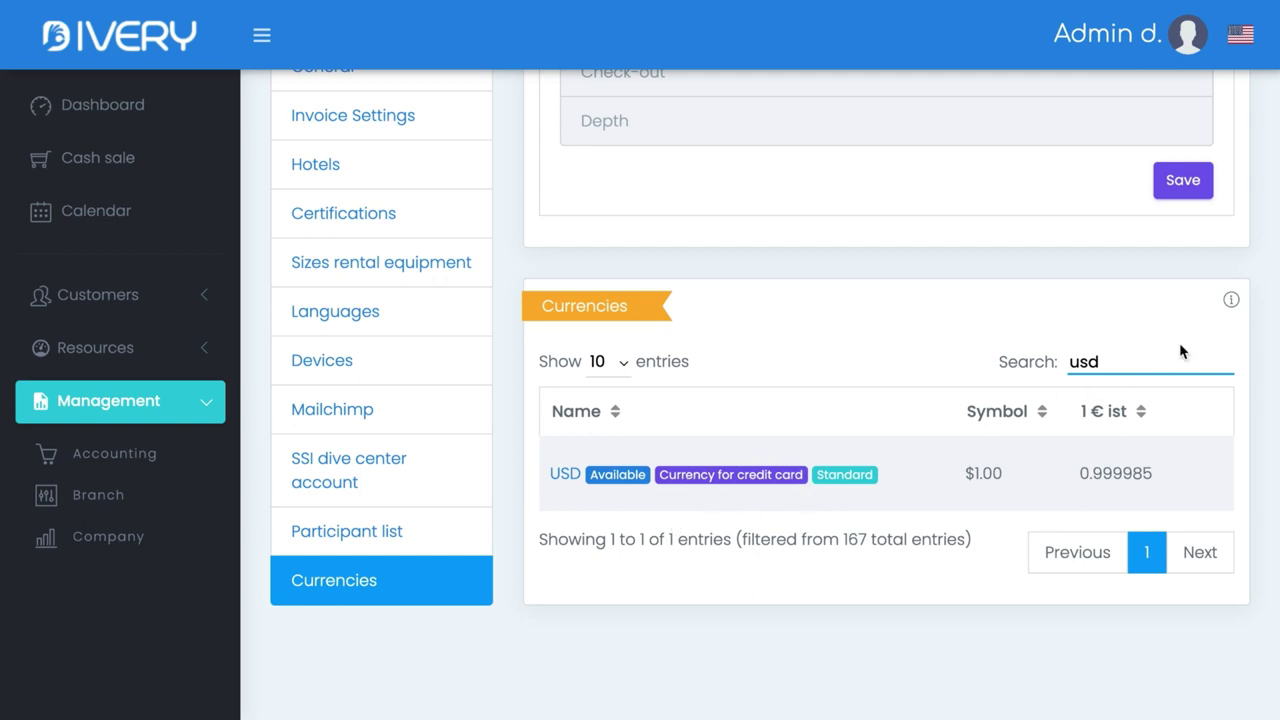
key(BackSpace)
key(BackSpace)
key(BackSpace)
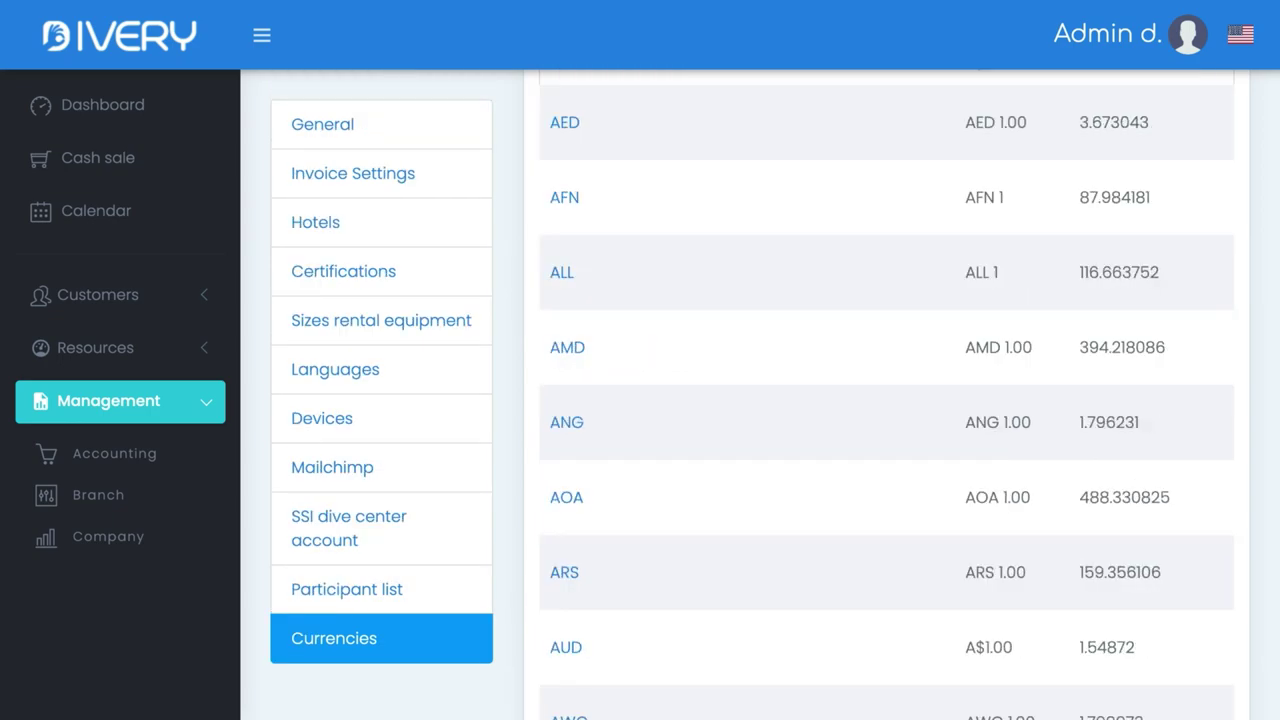
text(gb)
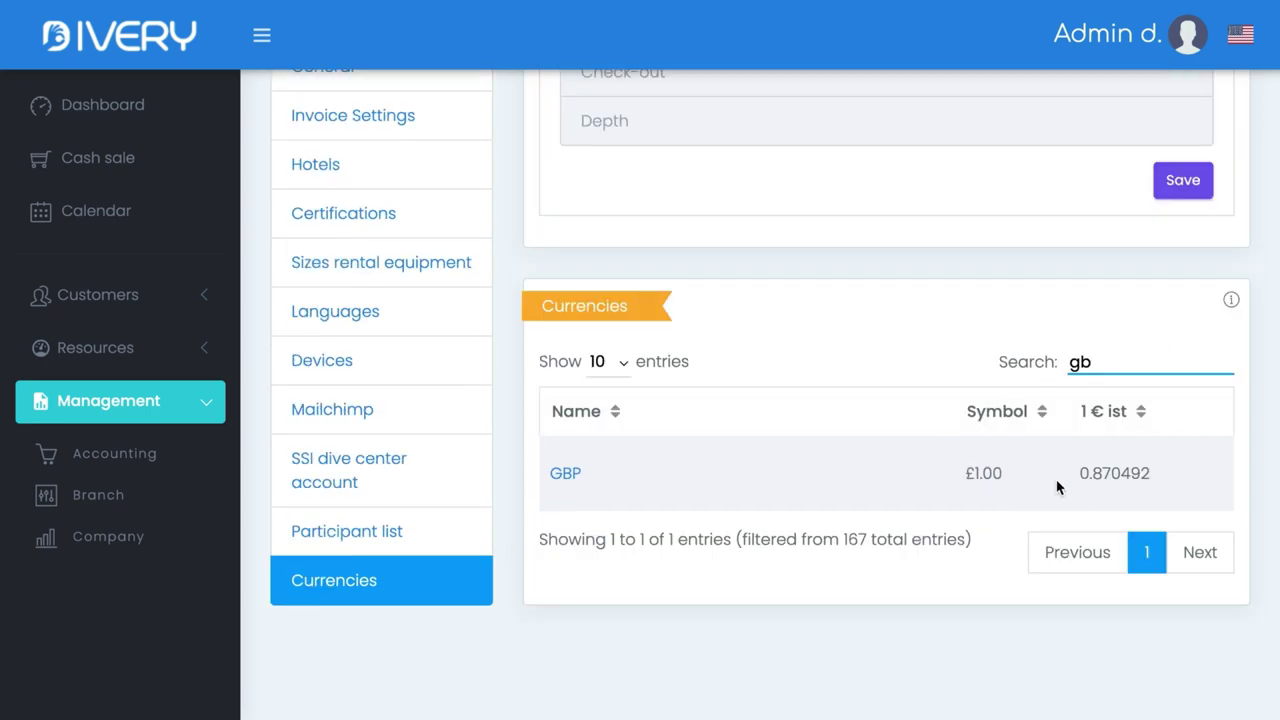
- Mark GBP as available in this branch and save it
click(565, 476)
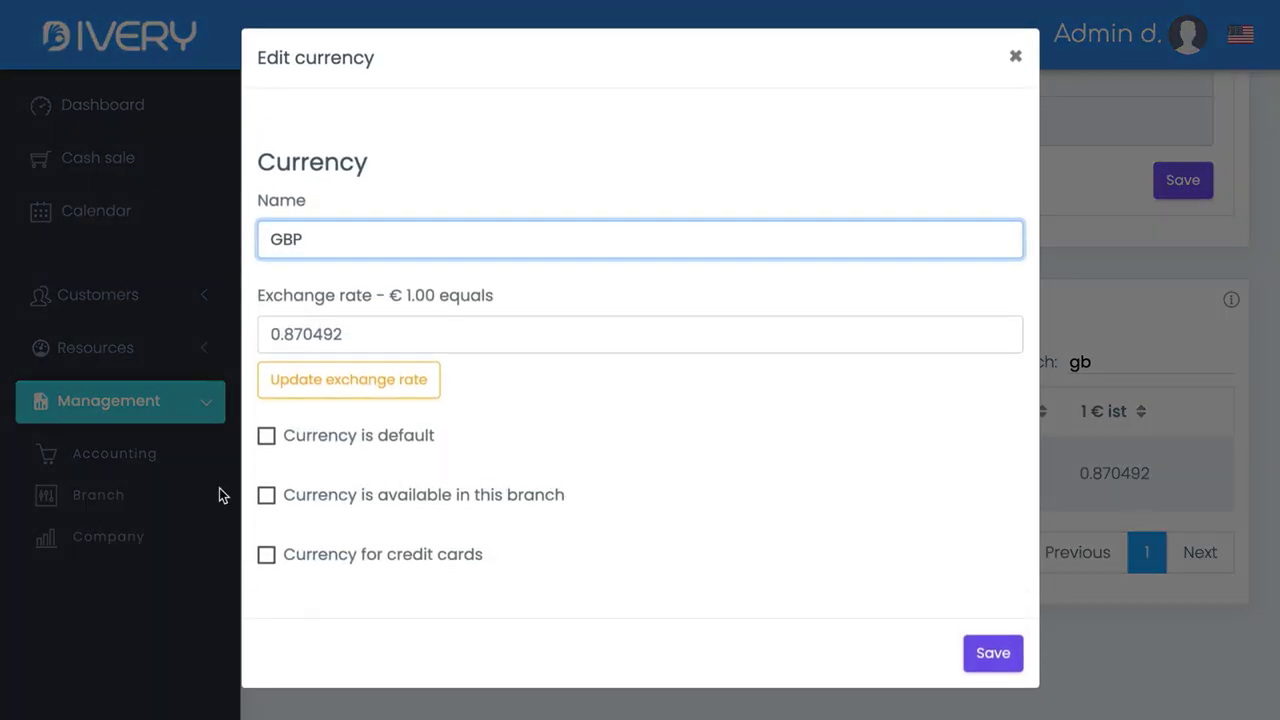
click(266, 496)
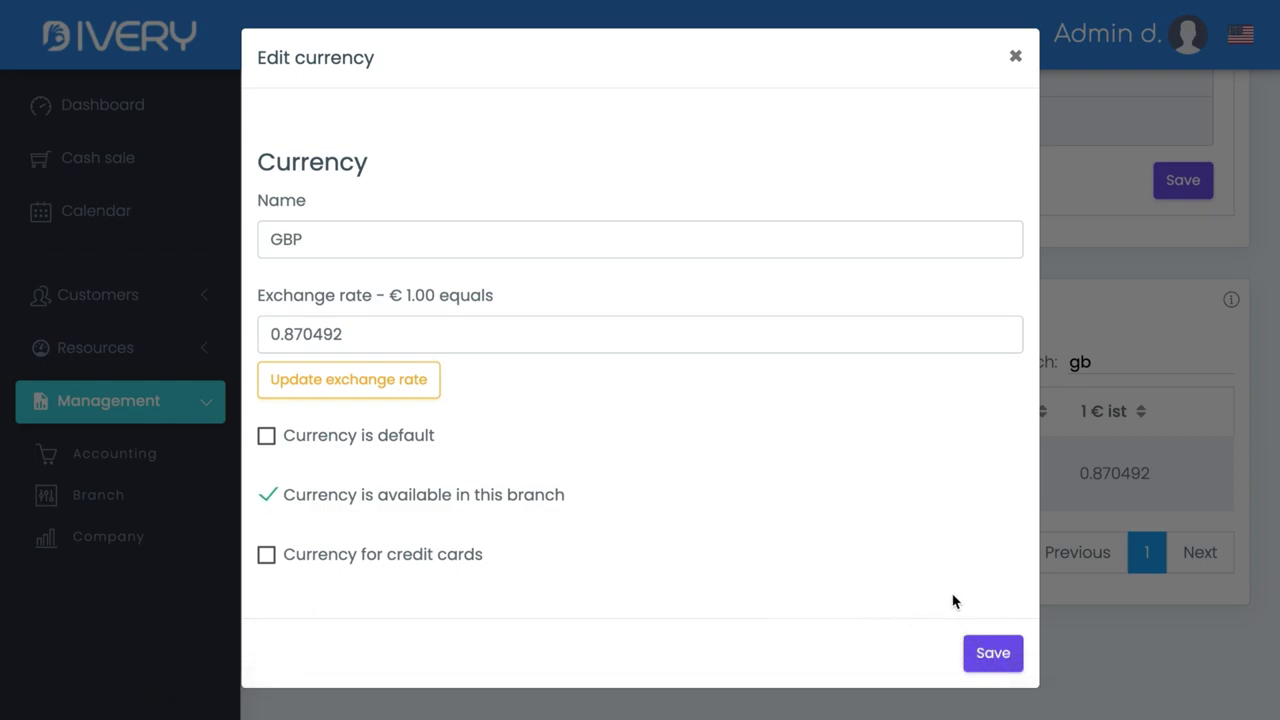
click(993, 653)
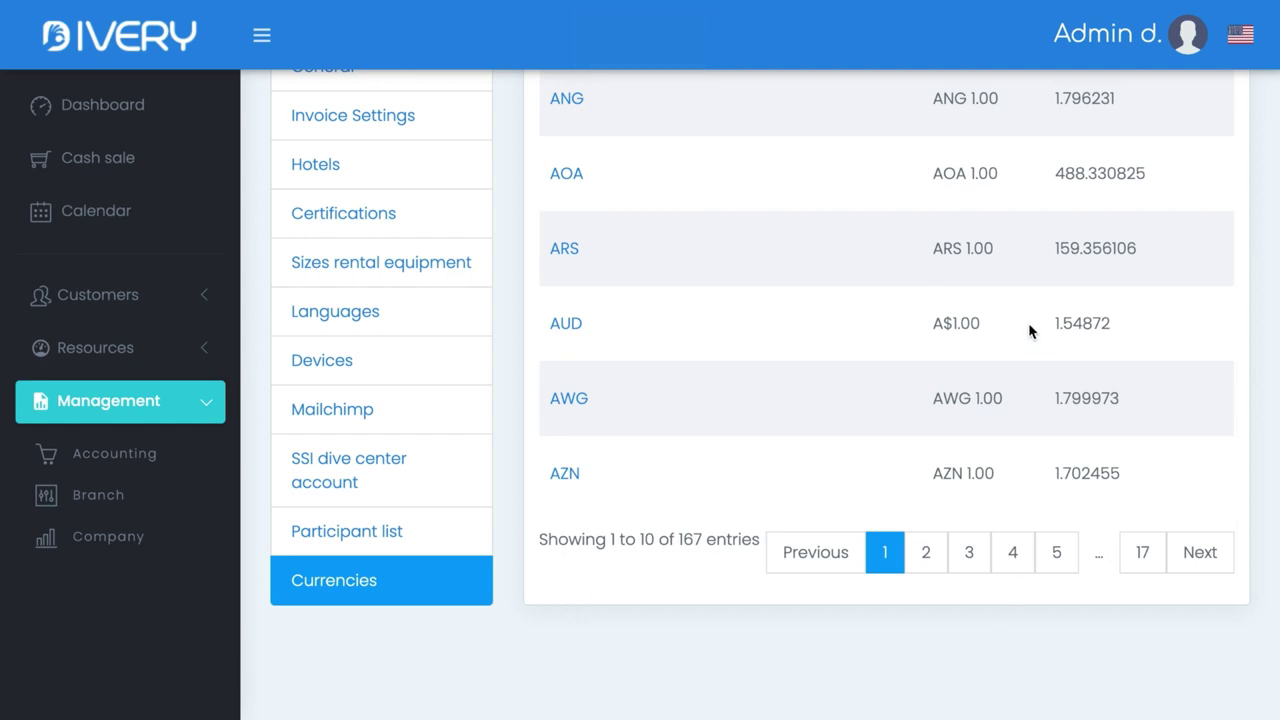
scroll(1028, 322, up, 5)
scroll(1028, 322, up, 1)
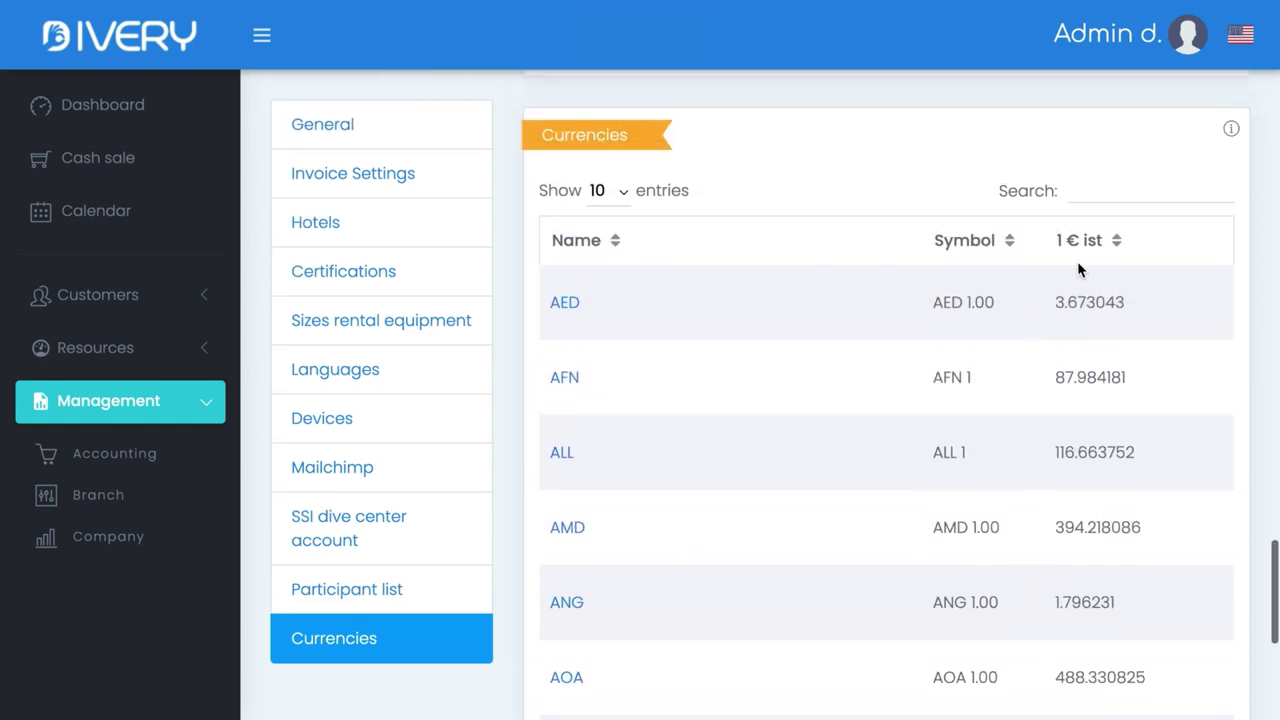
- Search the currencies for 'gb' again, then go to the Company settings
click(1103, 191)
text(gb)
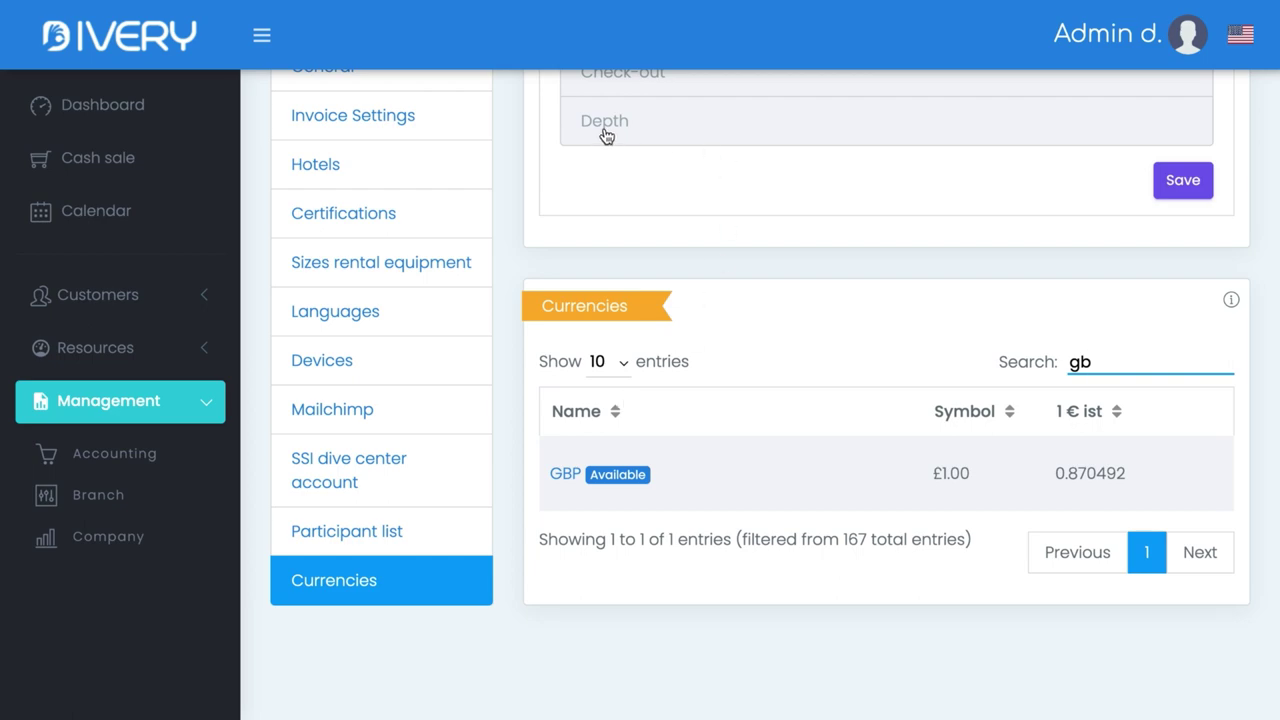
click(84, 536)
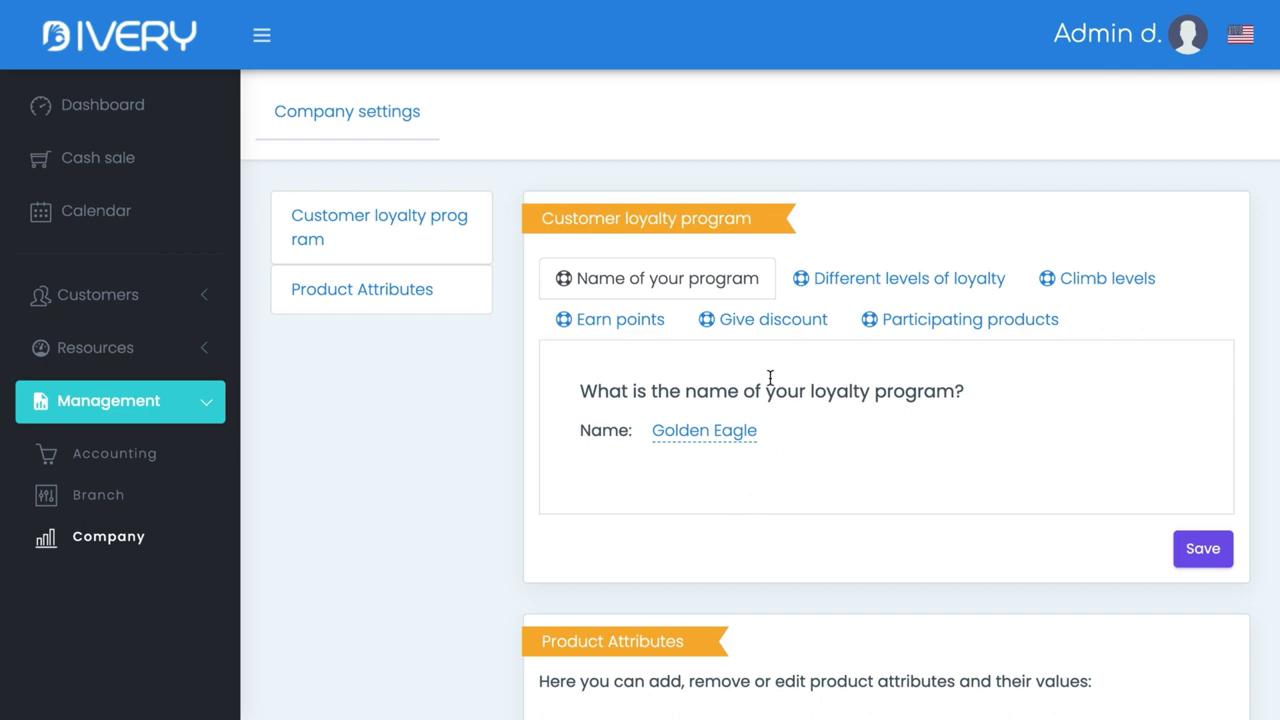
- Review the Golden Eagle program name, its four levels and point thresholds 200, 400, 600, 800
click(723, 442)
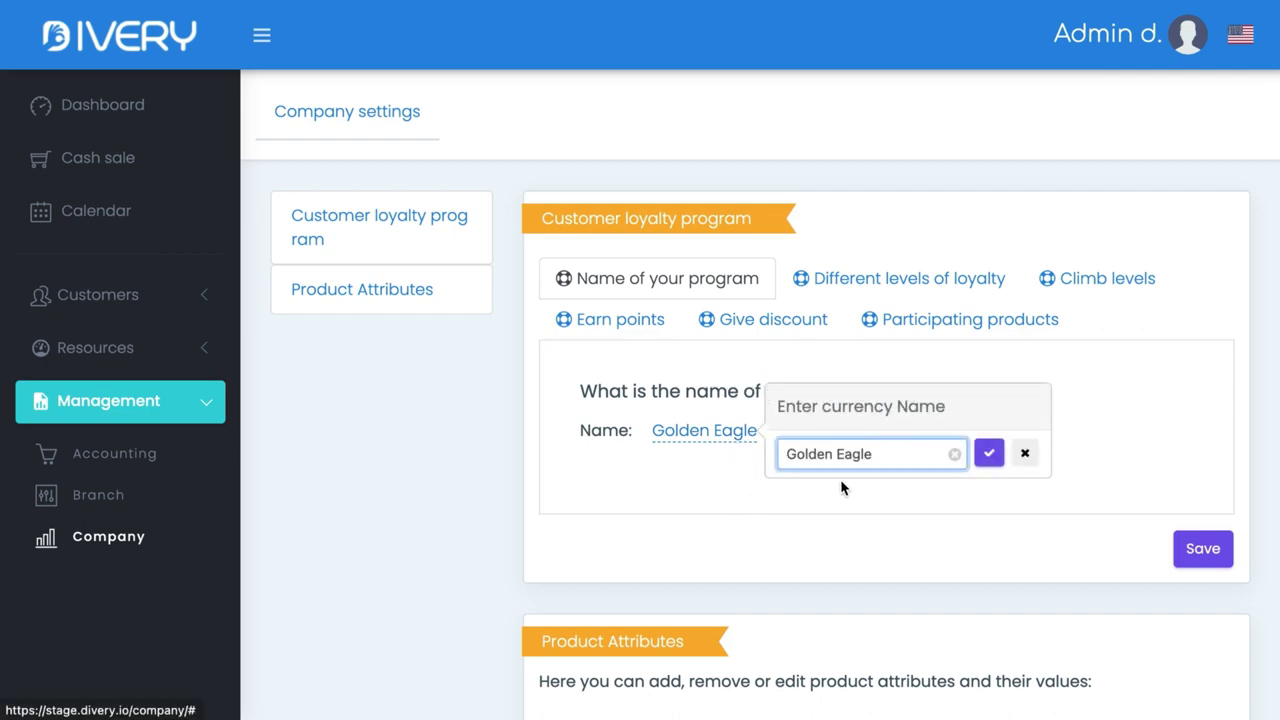
click(705, 413)
click(905, 280)
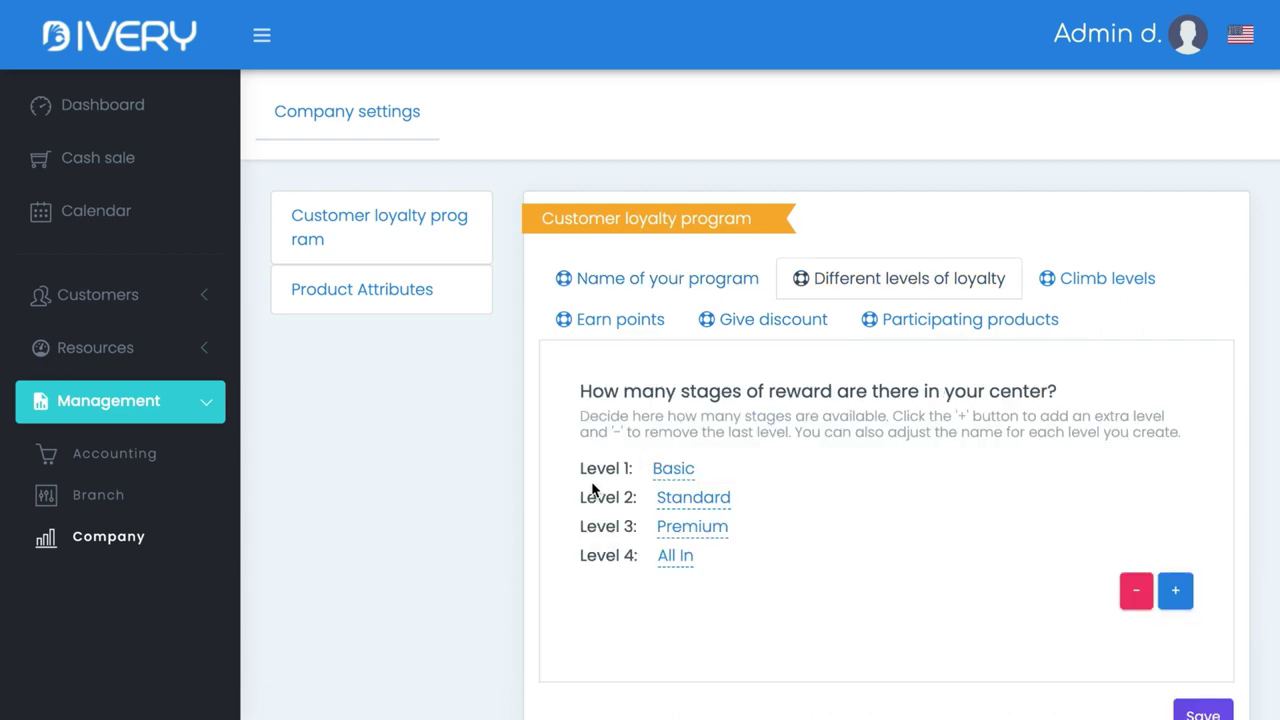
click(1058, 289)
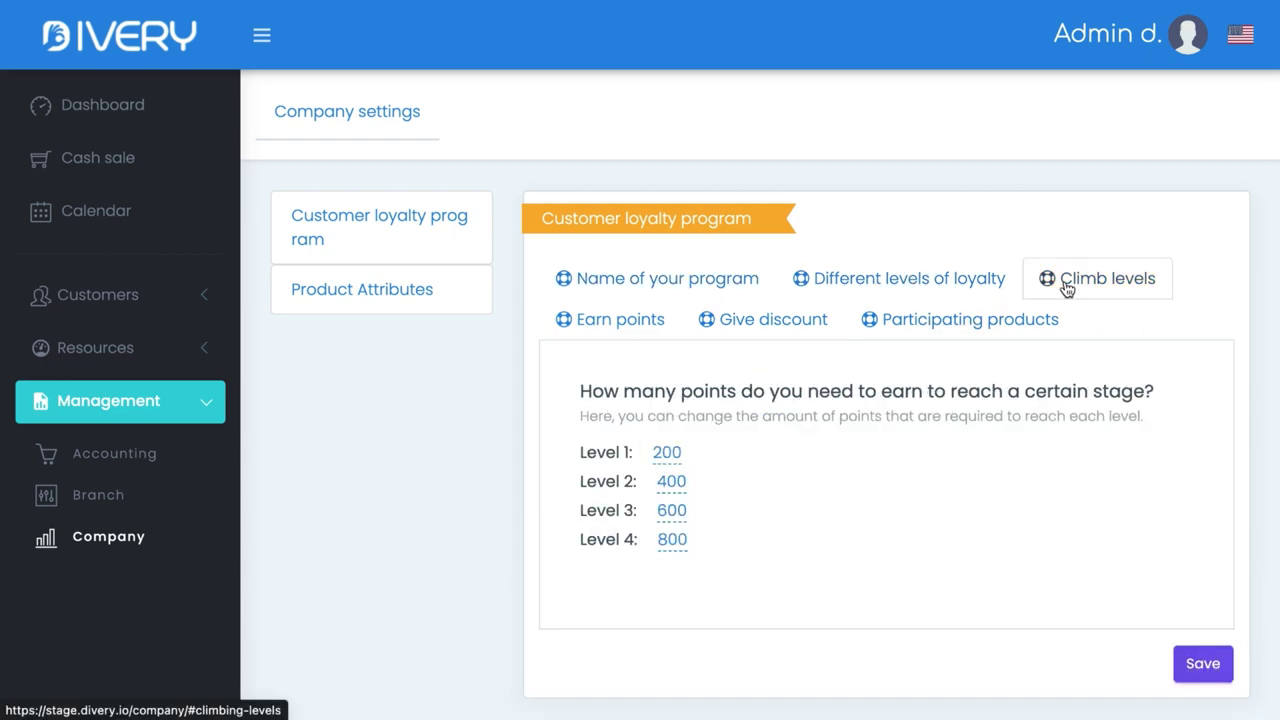
click(594, 316)
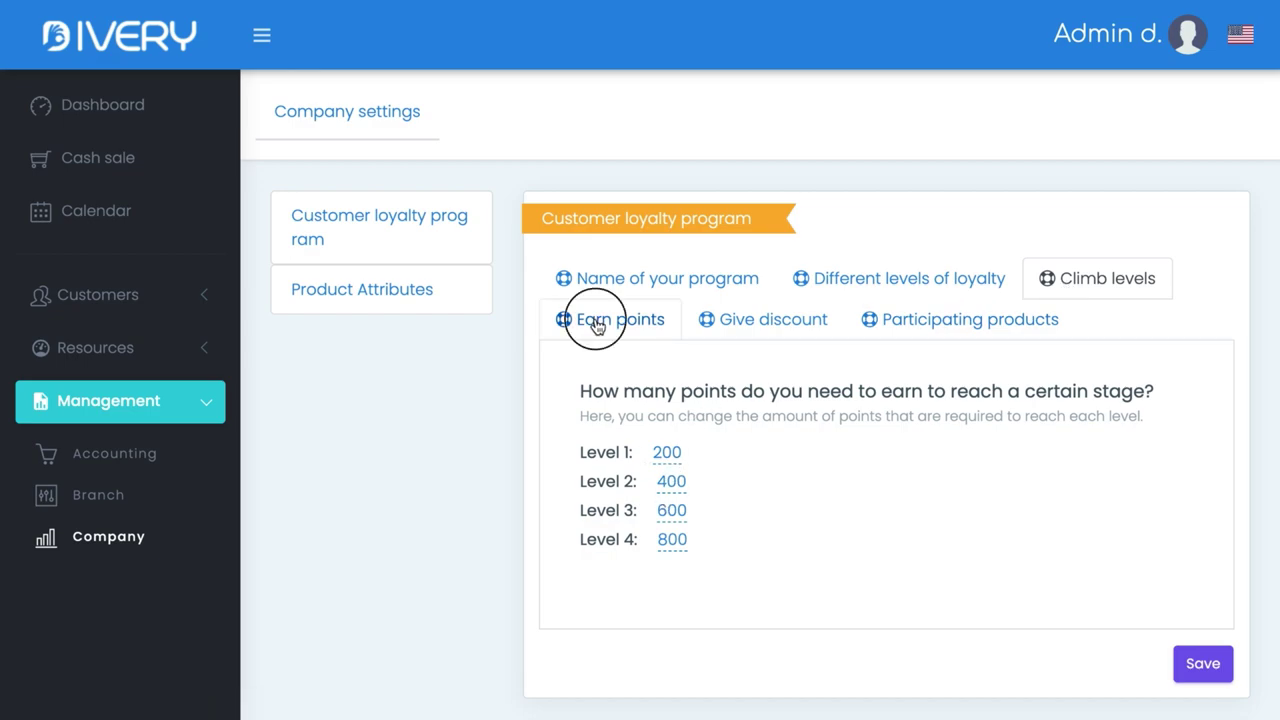
- Check the Earn points rules, the per-level discounts and the Participating products section
scroll(918, 525, down, 3)
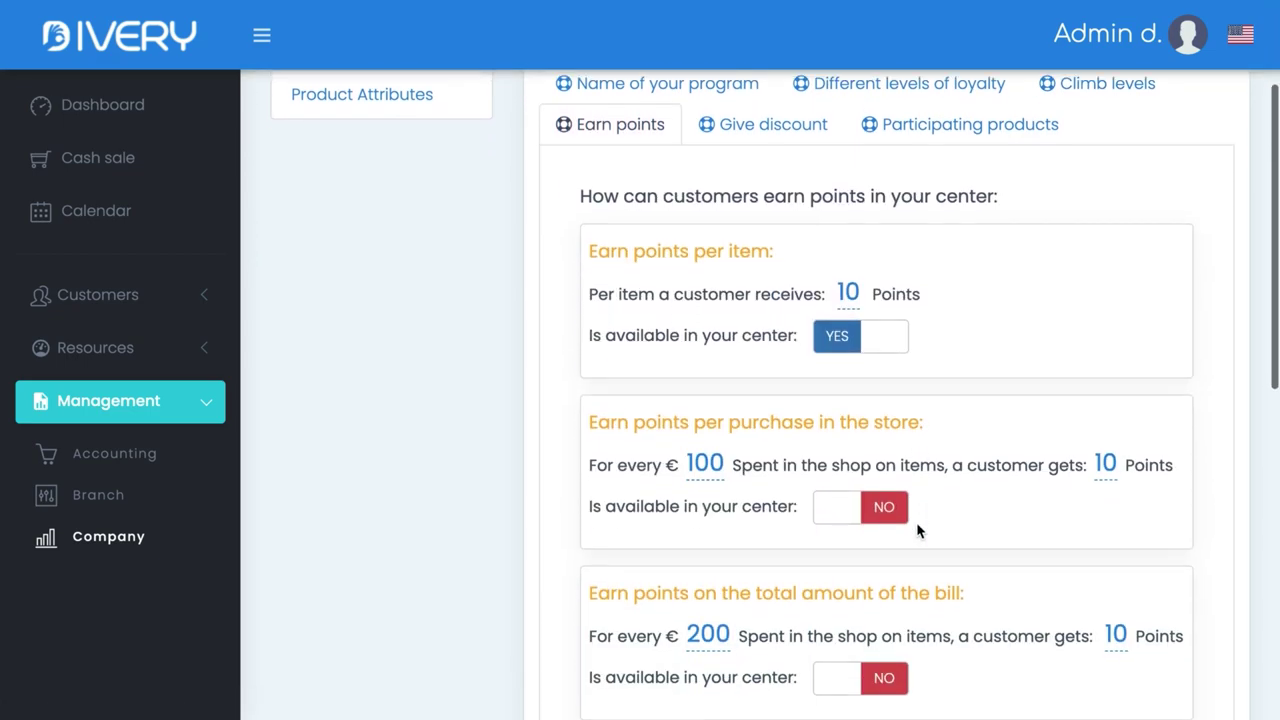
scroll(918, 528, up, 3)
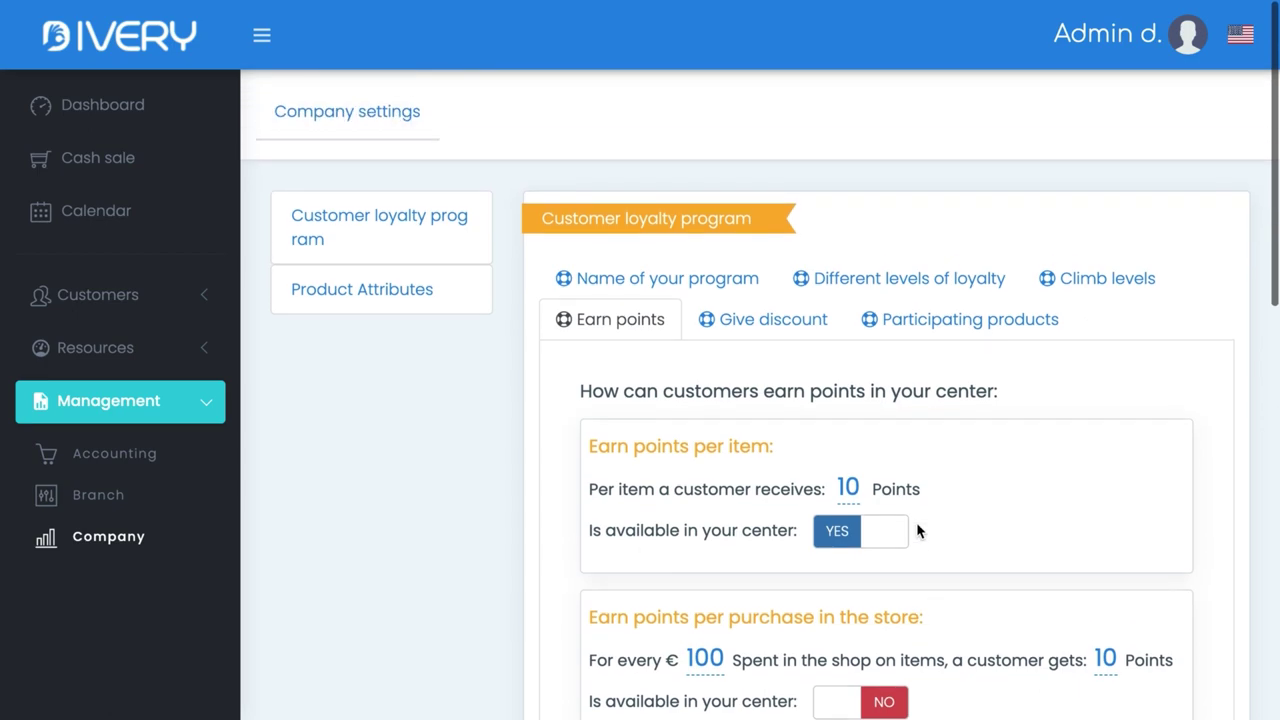
click(746, 323)
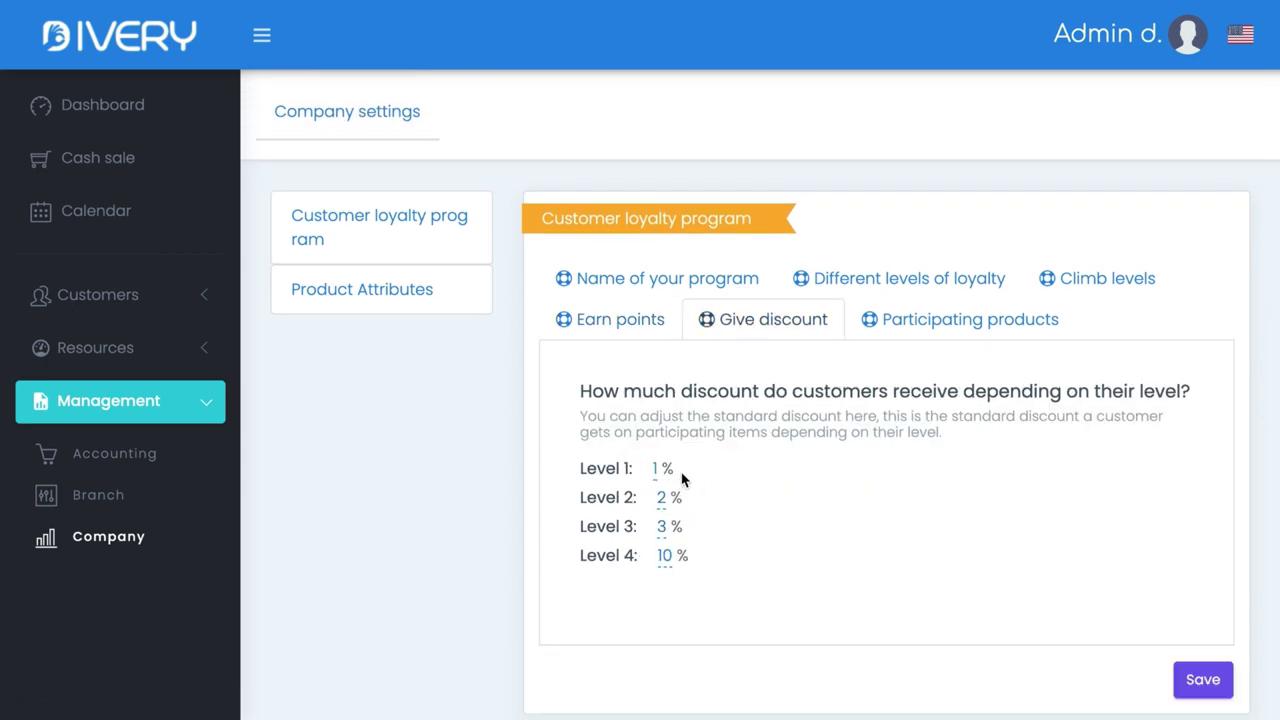
click(966, 322)
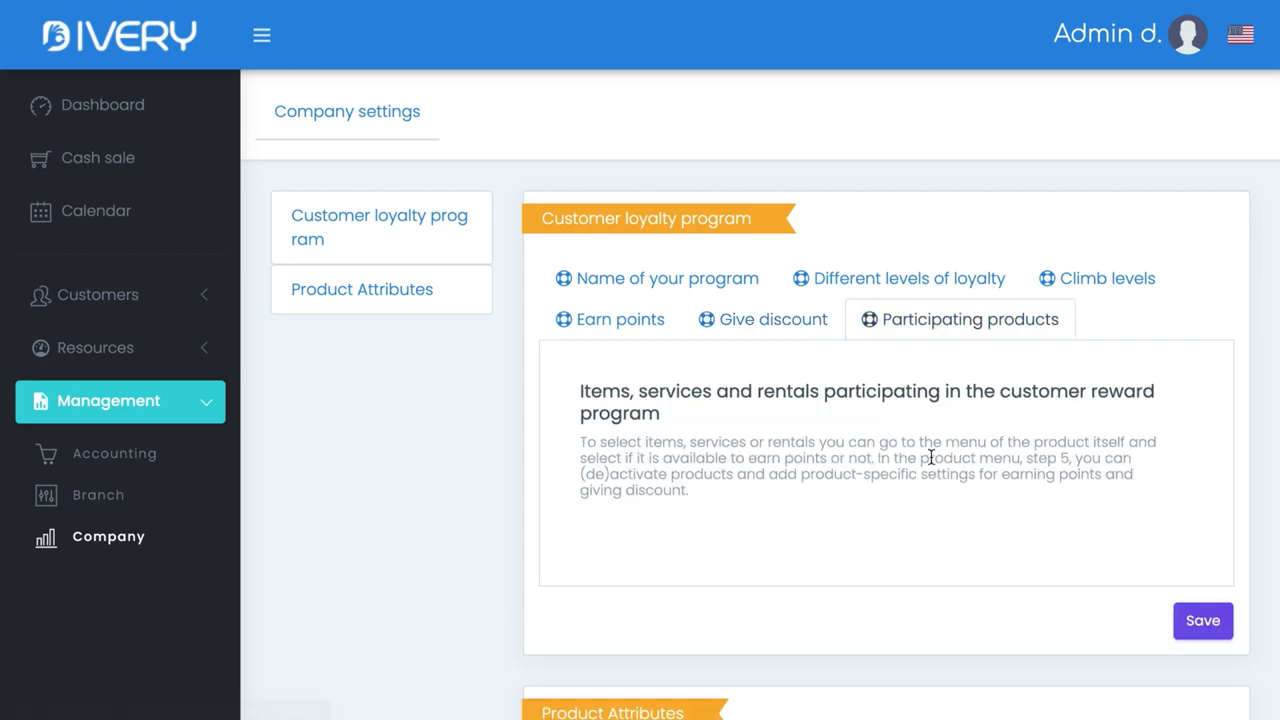
scroll(930, 457, down, 4)
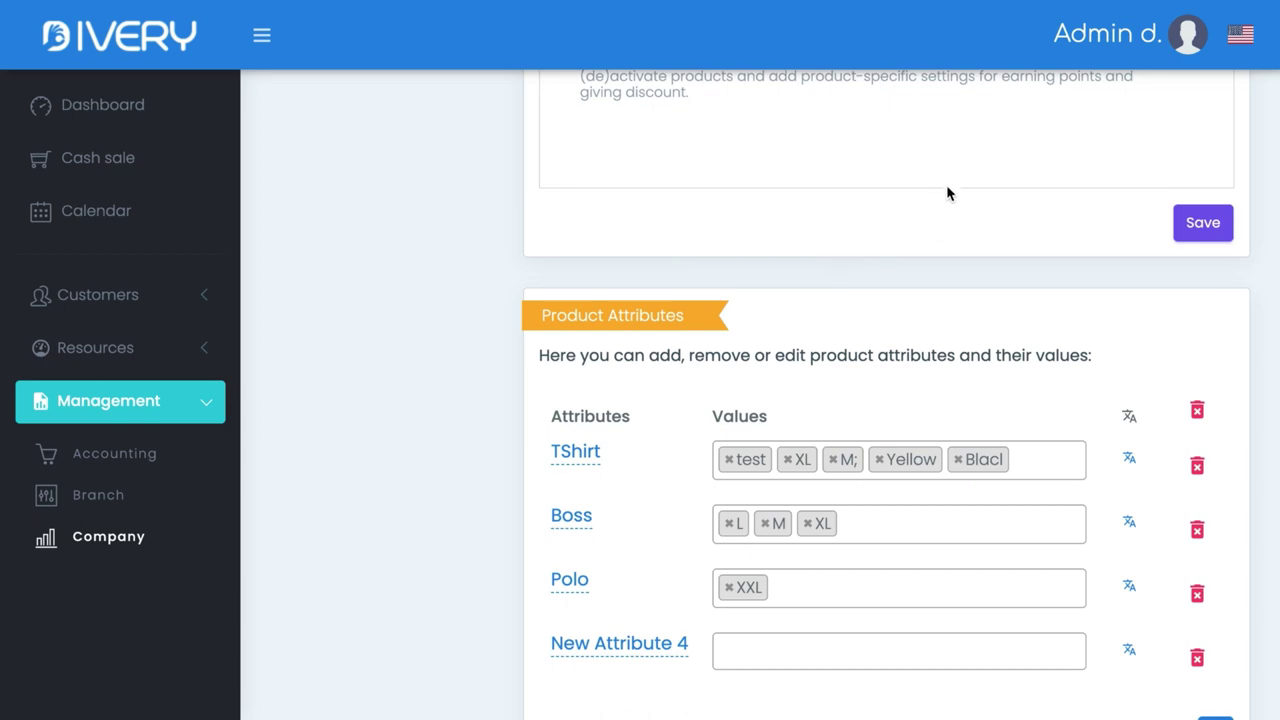
- Save the Golden Eagle loyalty program and view the product attributes TShirt, Boss, Polo, New Attribute 4
scroll(950, 185, up, 2)
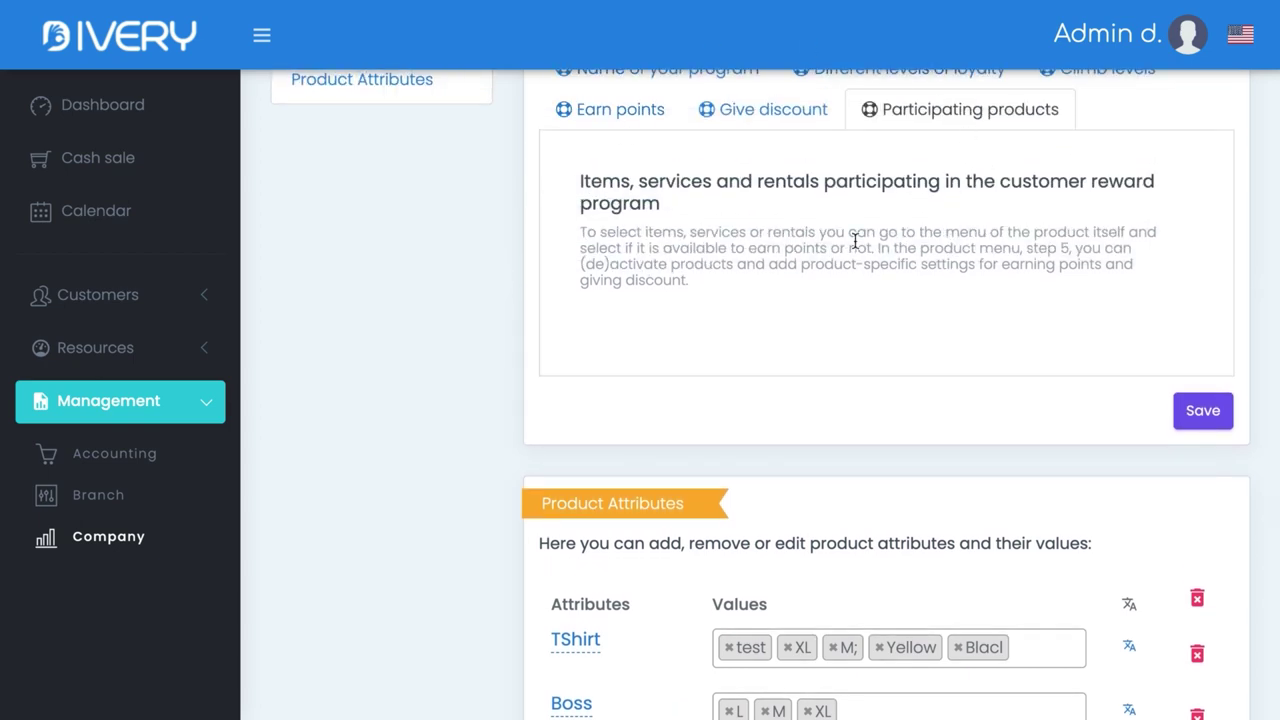
click(1194, 417)
scroll(490, 520, down, 2)
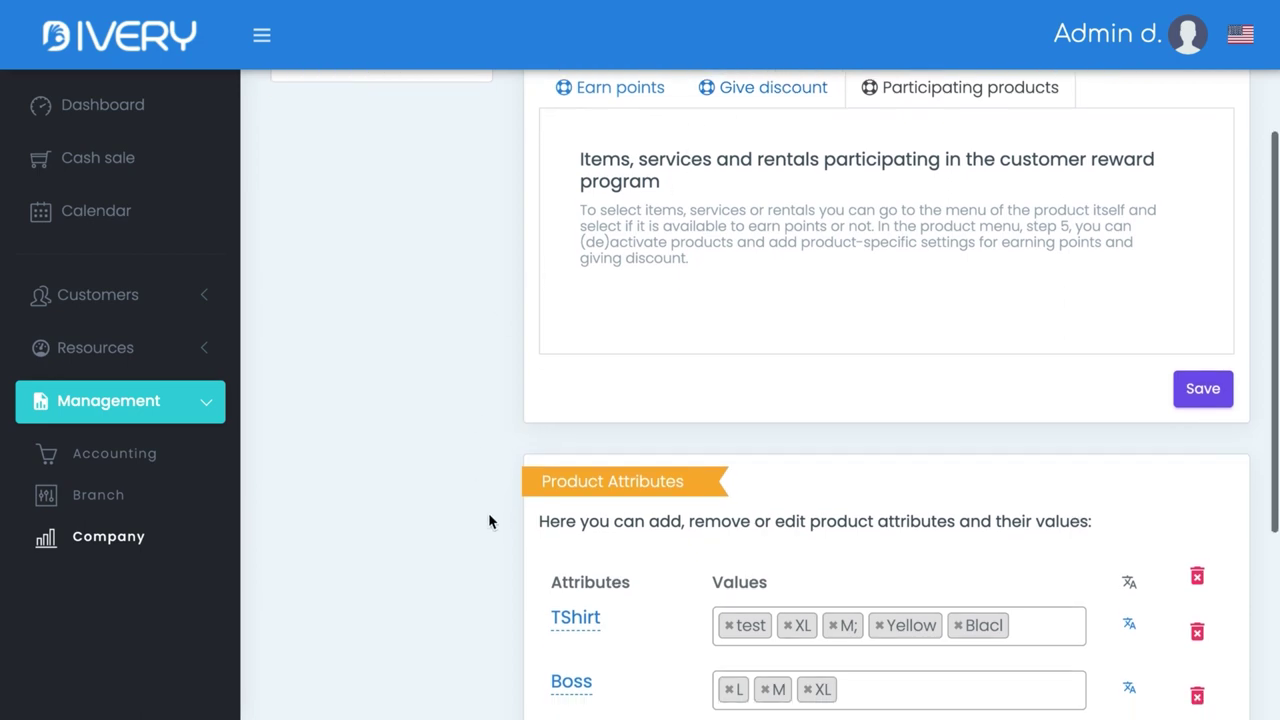
scroll(488, 520, down, 1)
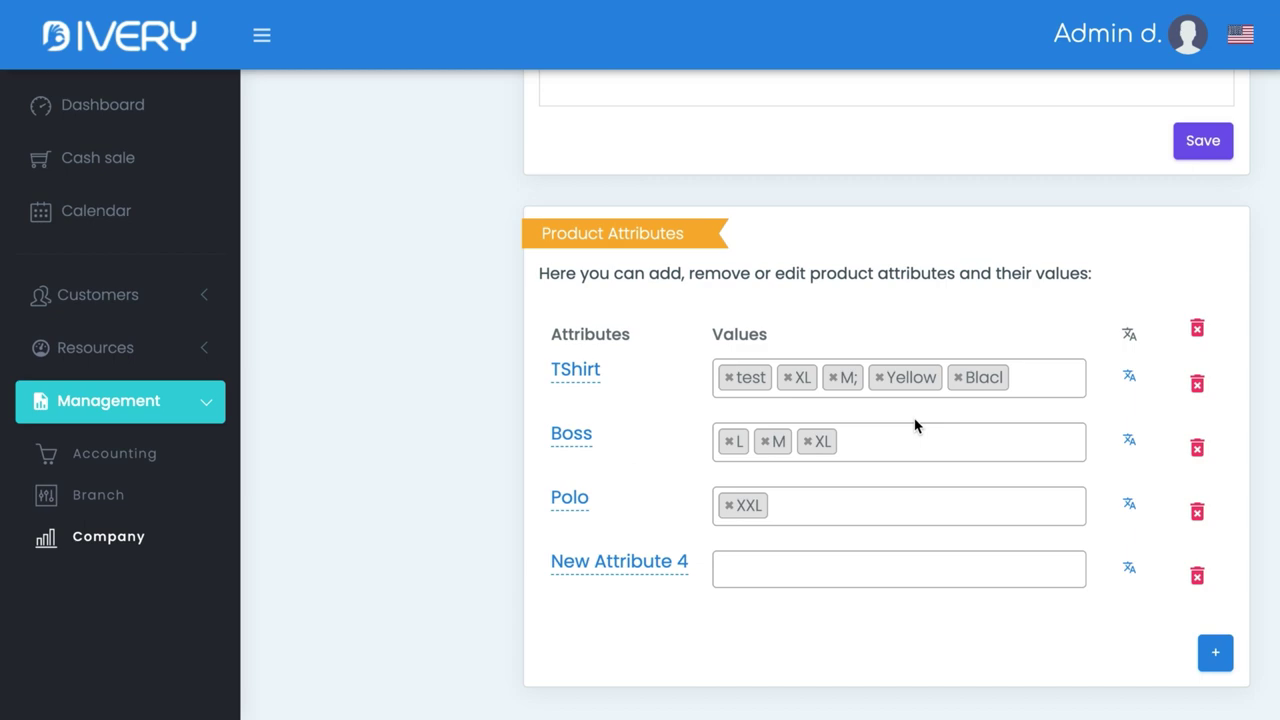
scroll(914, 425, down, 1)
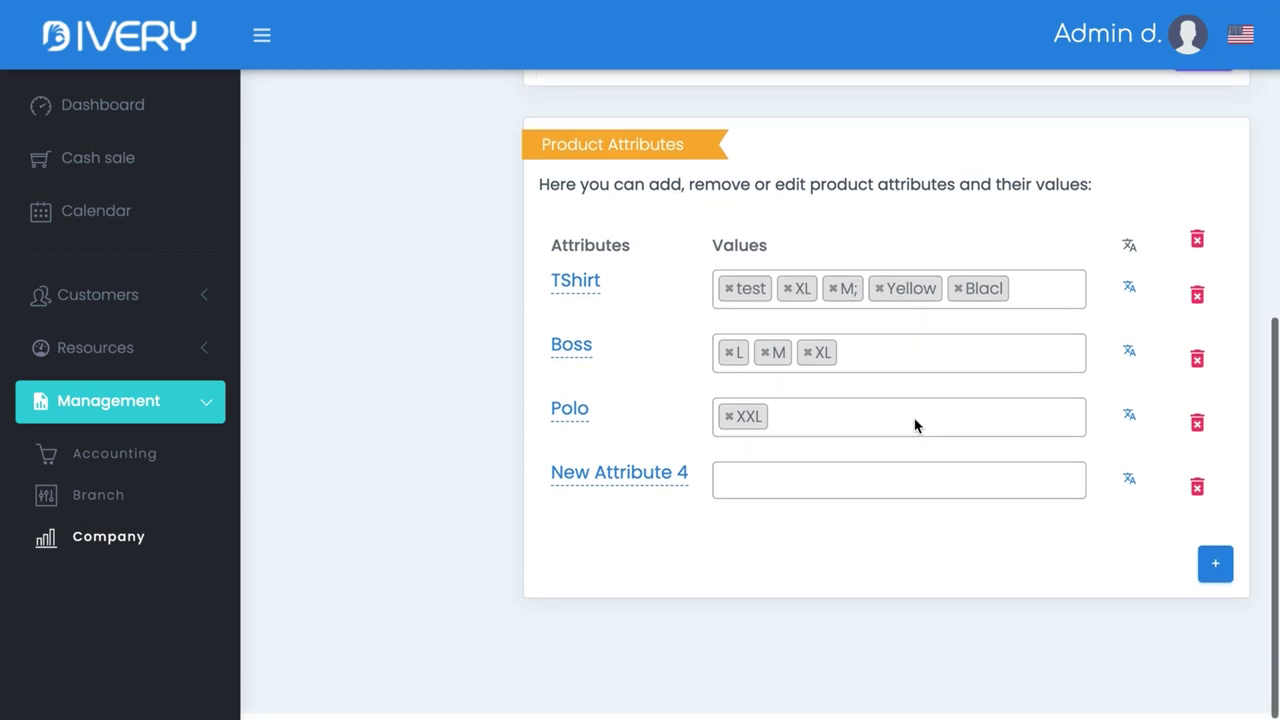